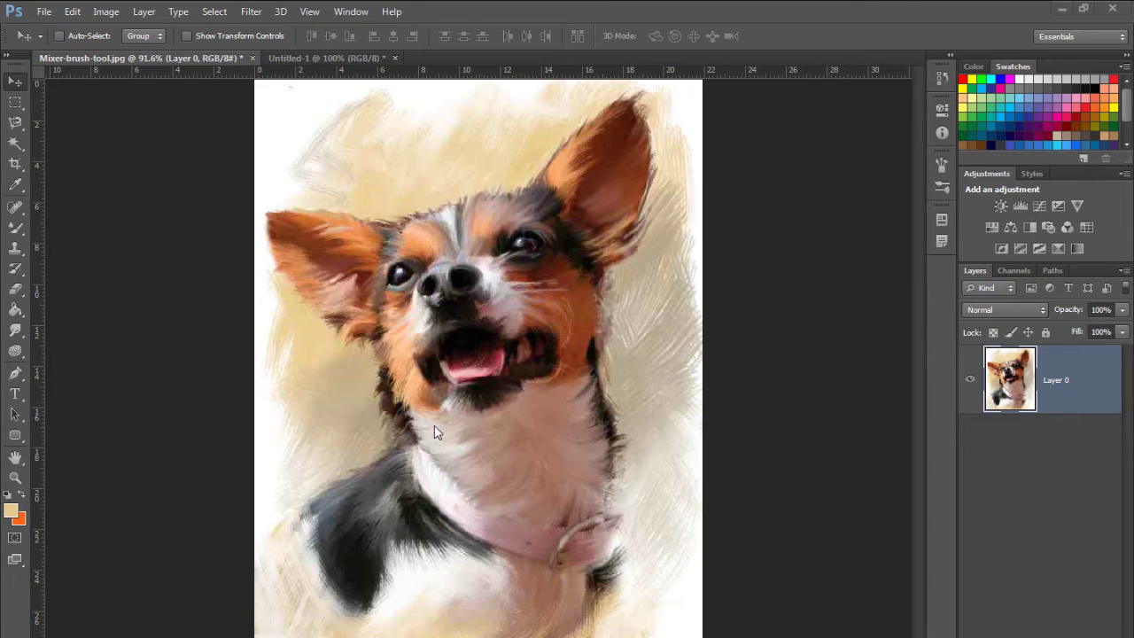
# Sample orange fur and the light background, ending with black from the dog's dark fur
pyautogui.click(16, 188)
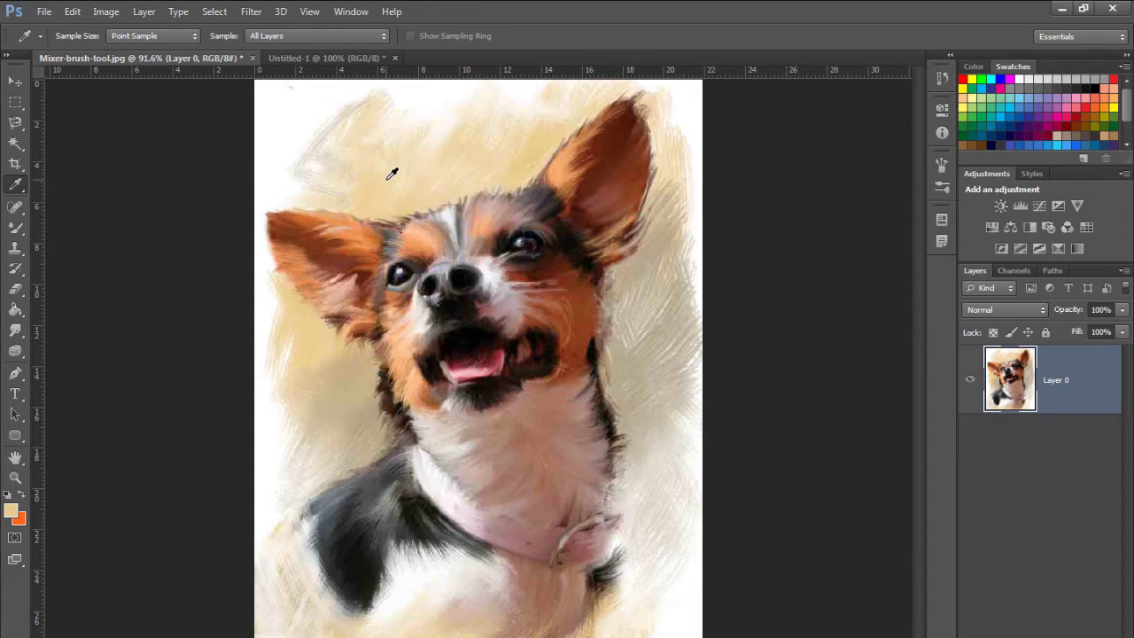
pyautogui.click(420, 251)
pyautogui.click(284, 487)
pyautogui.click(342, 554)
pyautogui.click(341, 13)
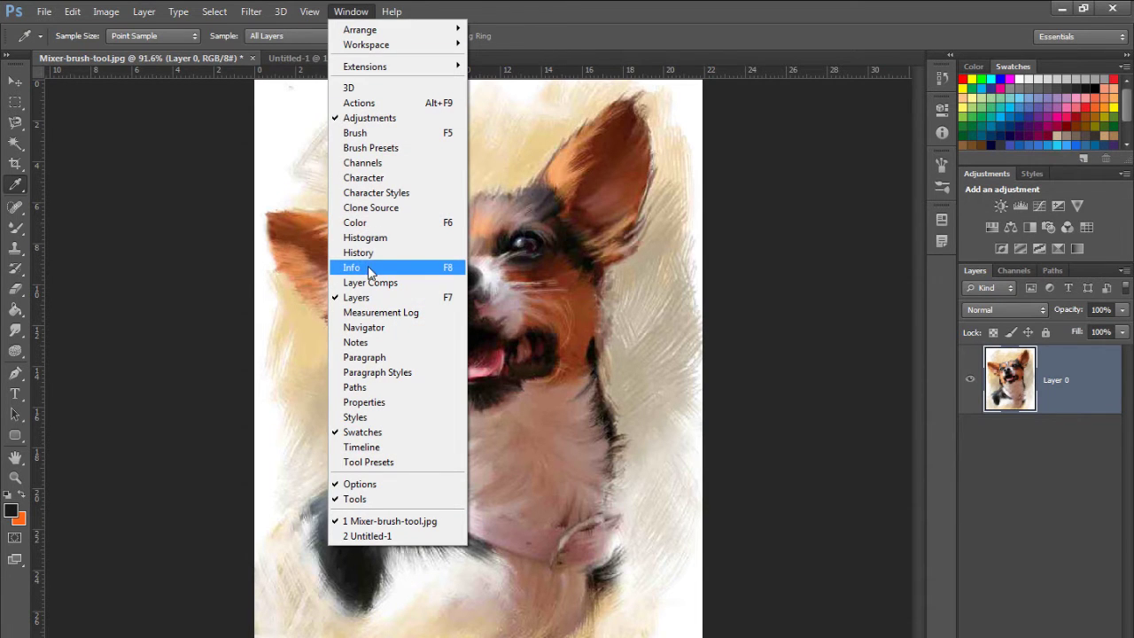
# Show the Info panel from the Window menu
pyautogui.click(443, 268)
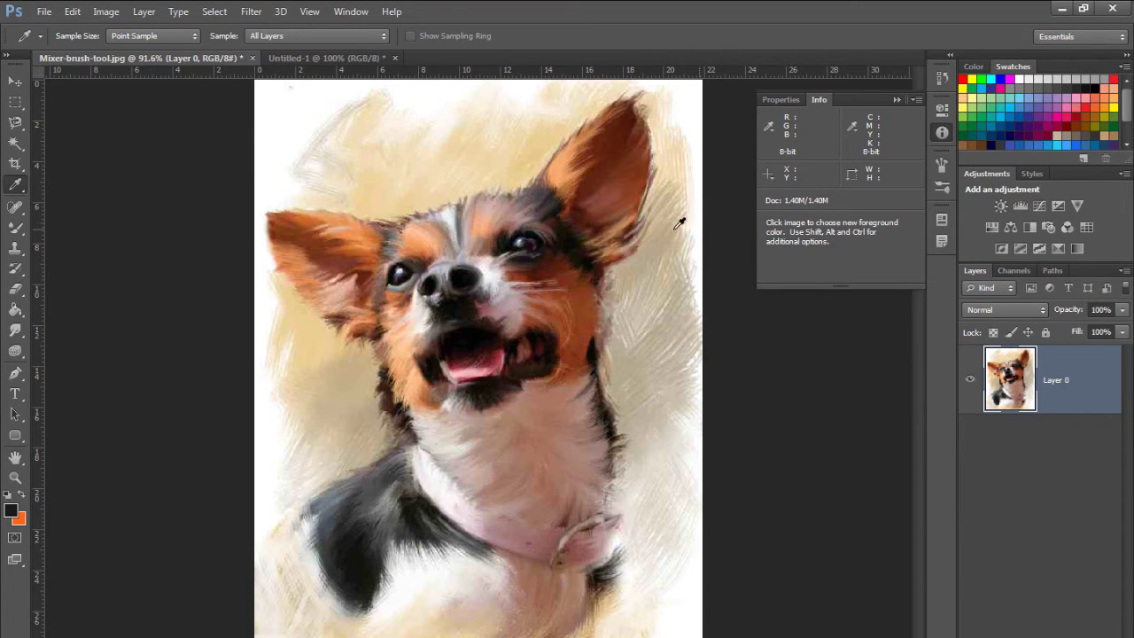
pyautogui.rightClick(15, 191)
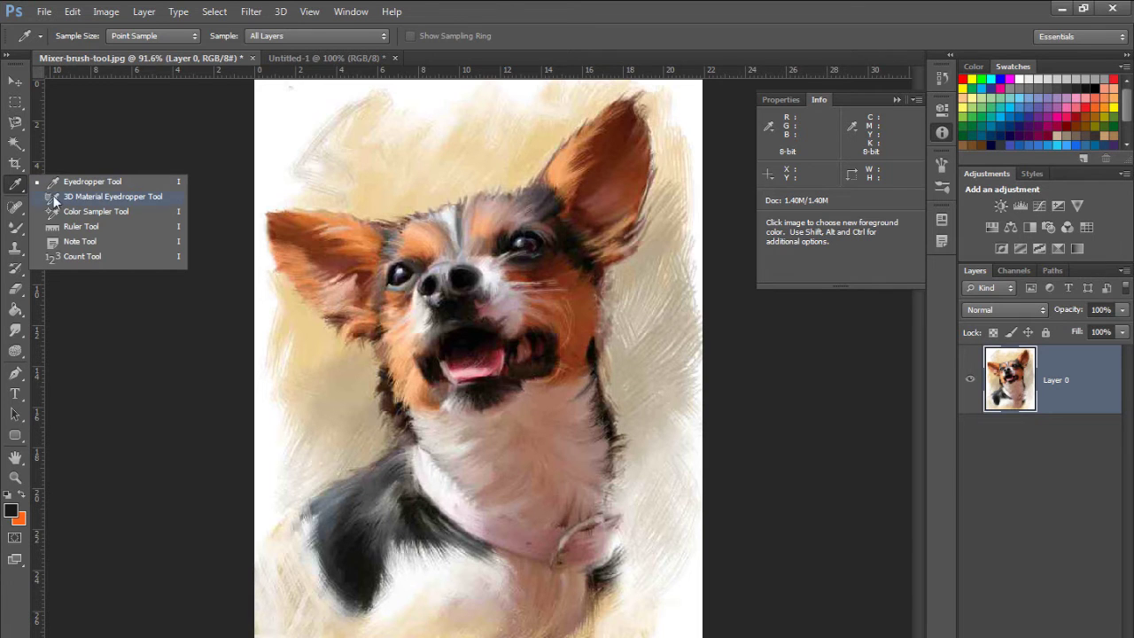
# Place four colour samplers: background, right ear, mouth and dark fur
pyautogui.click(147, 210)
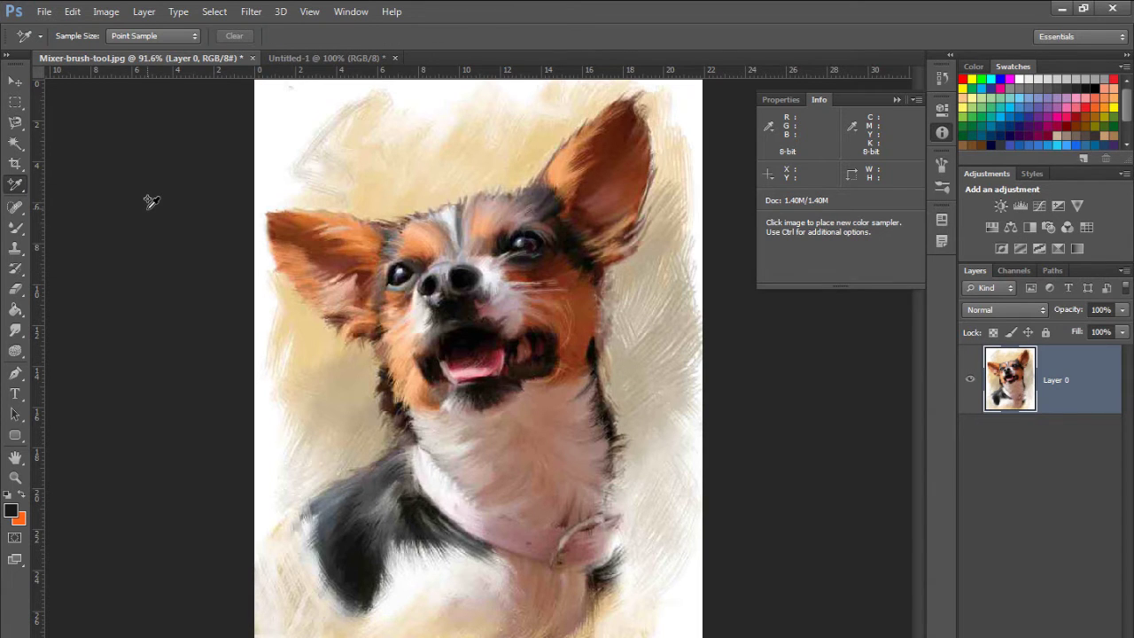
pyautogui.click(372, 188)
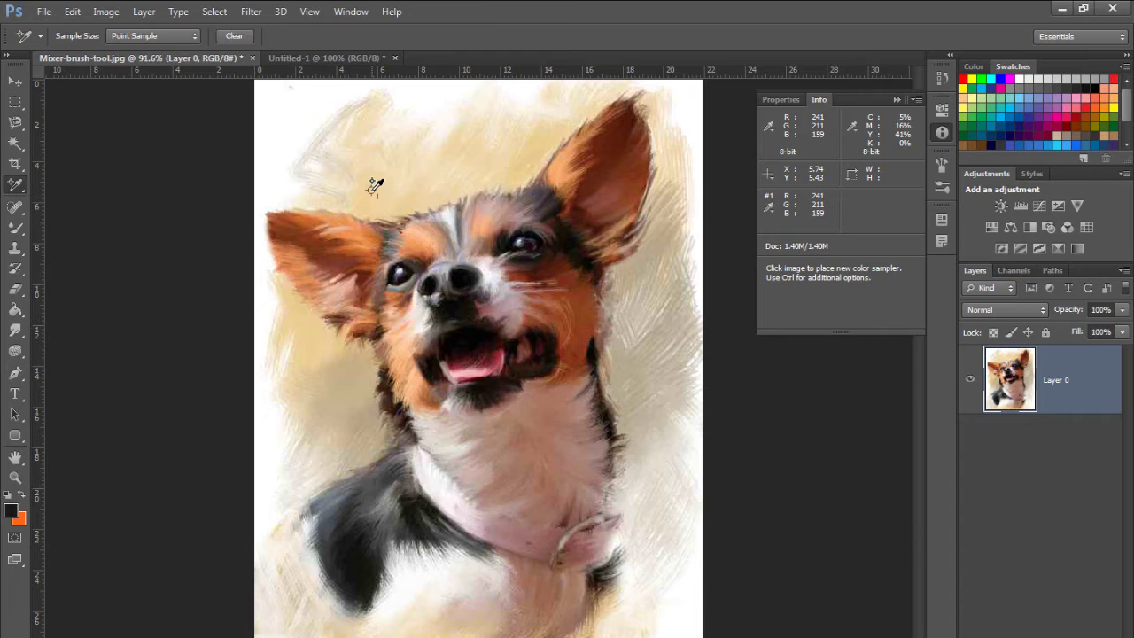
pyautogui.click(592, 187)
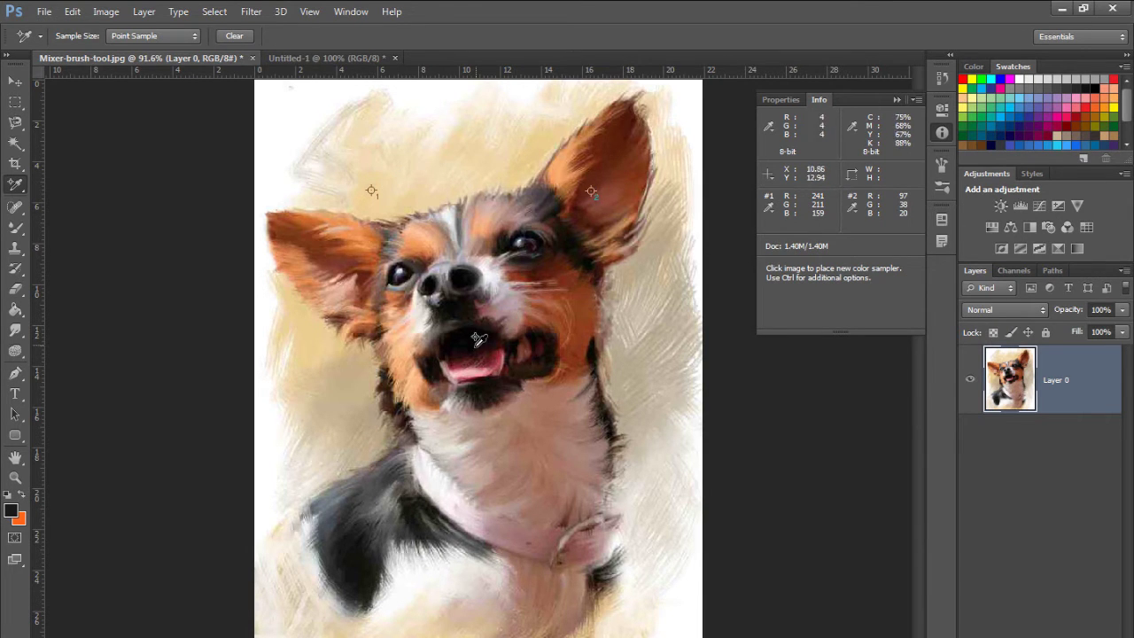
pyautogui.click(457, 376)
pyautogui.click(385, 524)
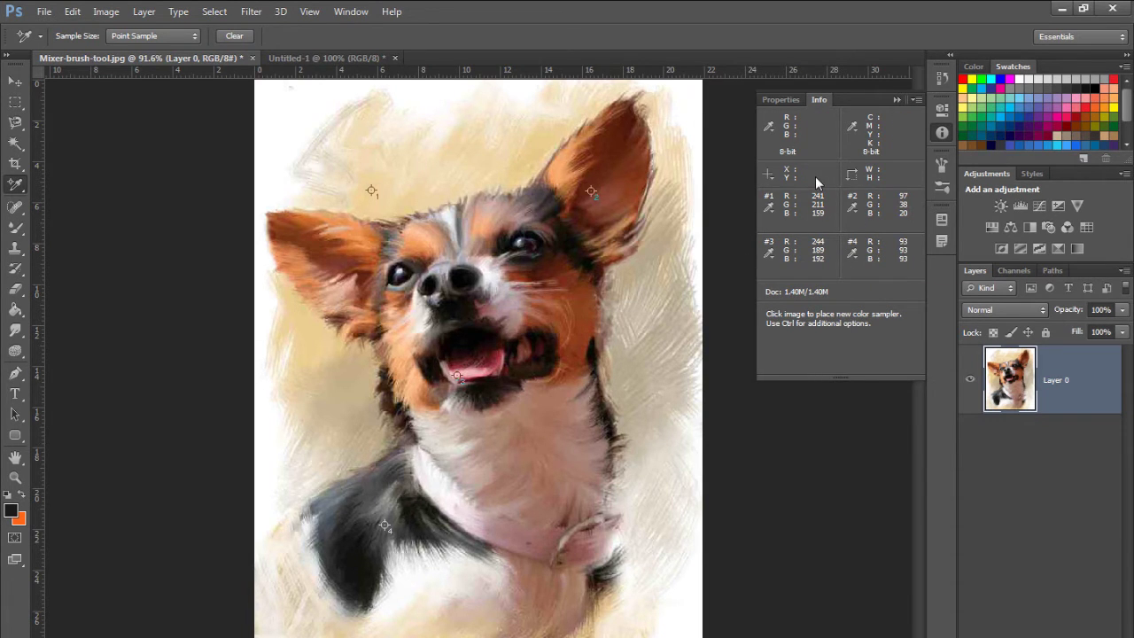
# Clear all colour samplers and close the Info panel group
pyautogui.click(235, 34)
pyautogui.click(917, 99)
pyautogui.click(962, 155)
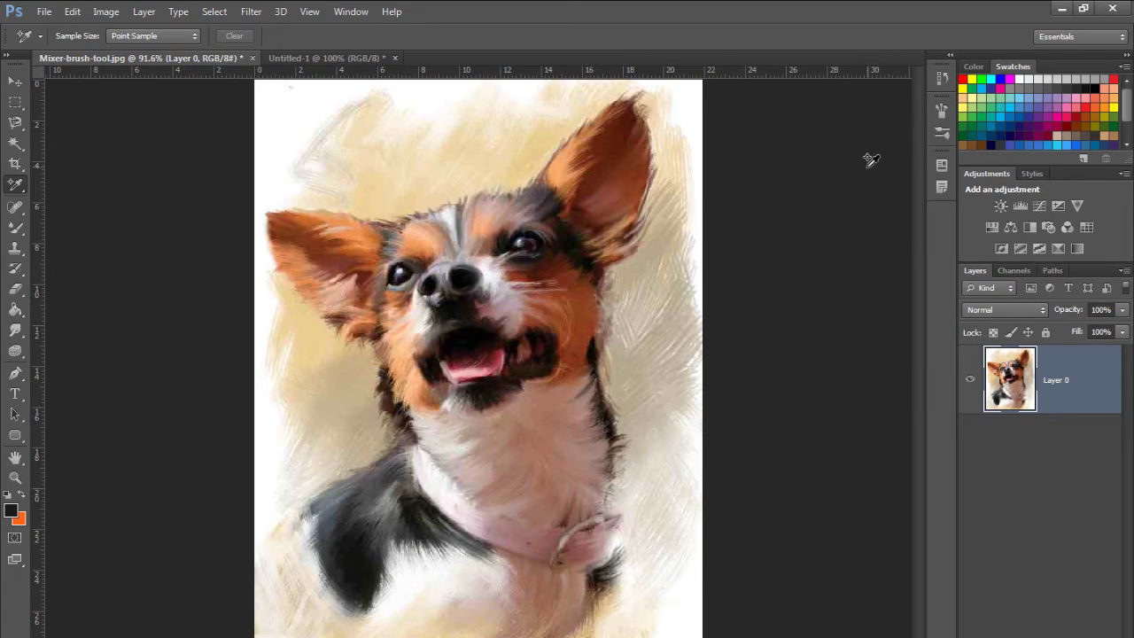
pyautogui.rightClick(15, 187)
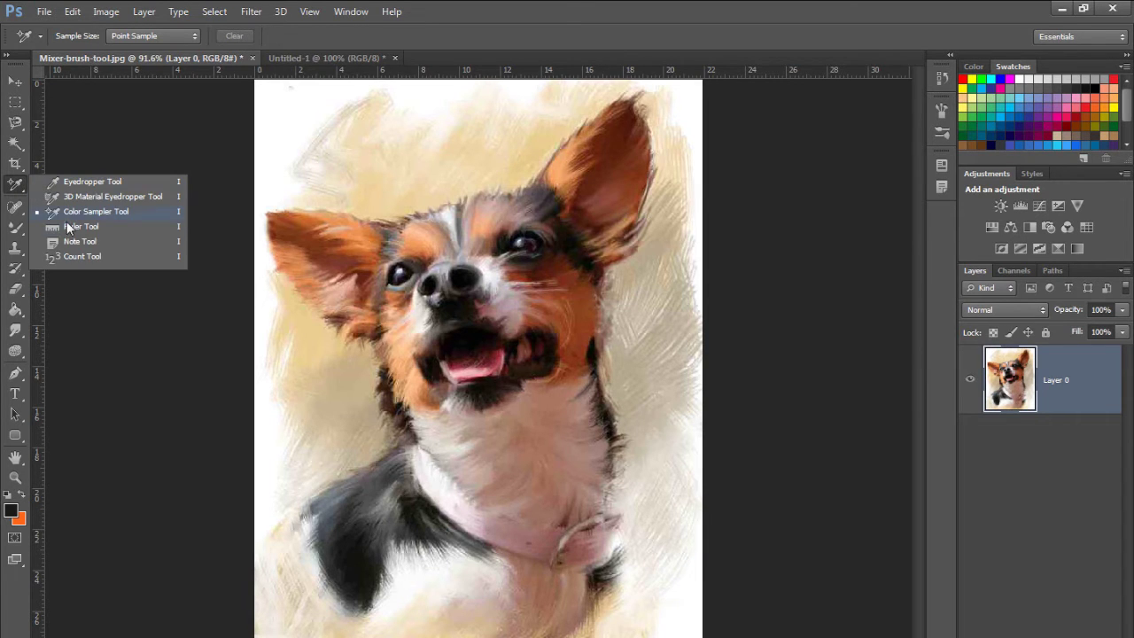
pyautogui.click(157, 227)
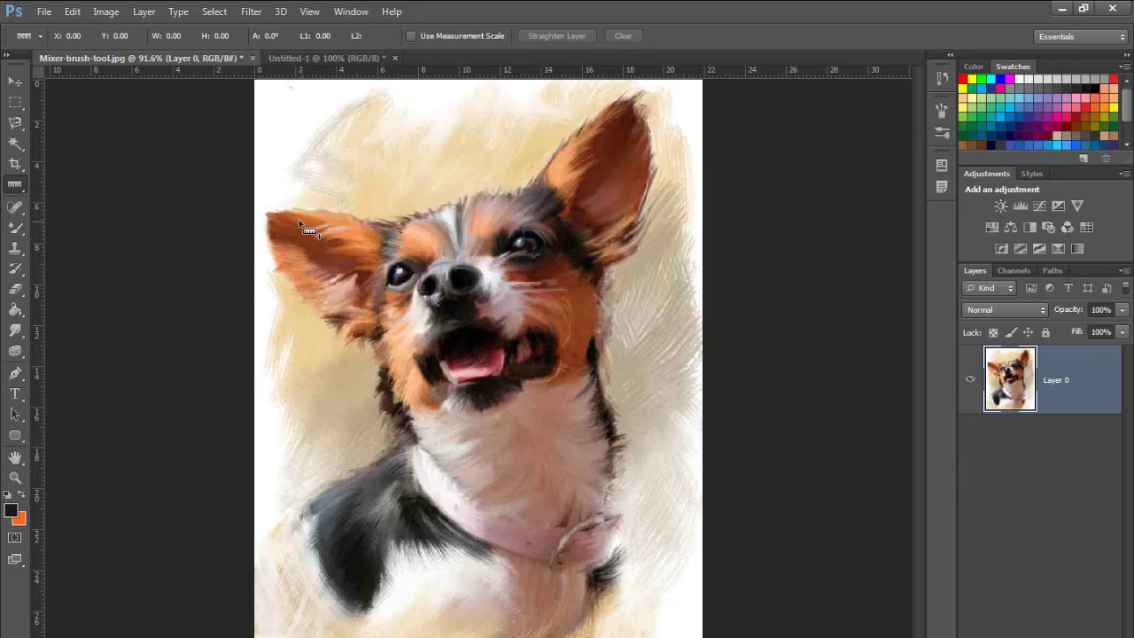
pyautogui.moveTo(267, 215); pyautogui.dragTo(634, 100)
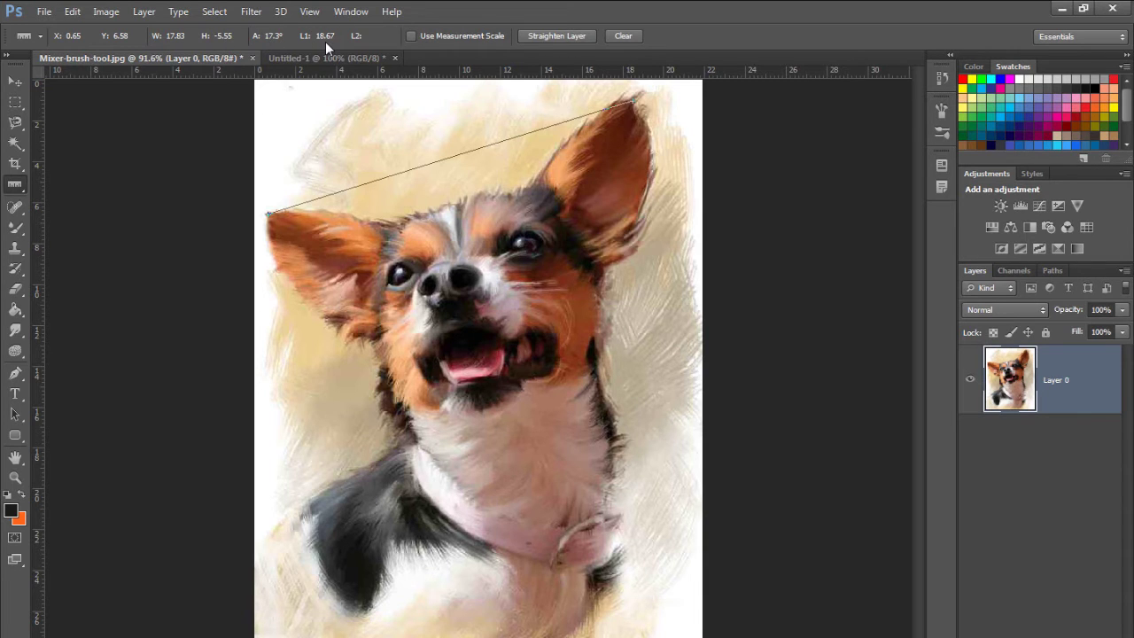
pyautogui.moveTo(634, 105)
pyautogui.mouseDown()
pyautogui.moveTo(552, 157)
pyautogui.moveTo(538, 184)
pyautogui.mouseUp()
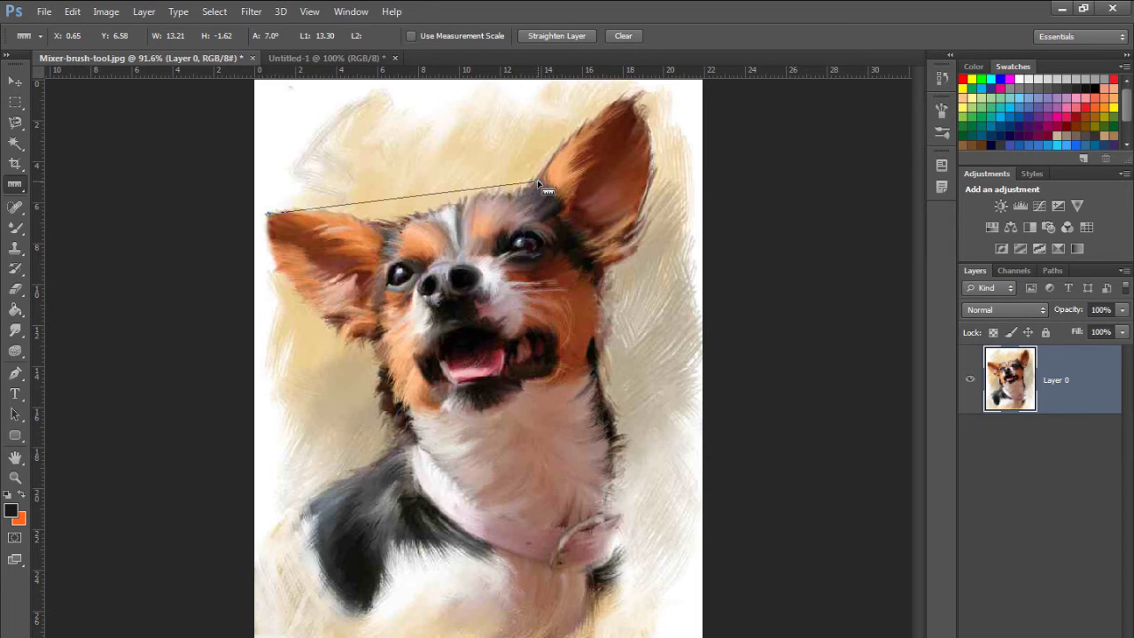
pyautogui.moveTo(268, 214)
pyautogui.mouseDown()
pyautogui.moveTo(638, 99)
pyautogui.moveTo(629, 102)
pyautogui.mouseUp()
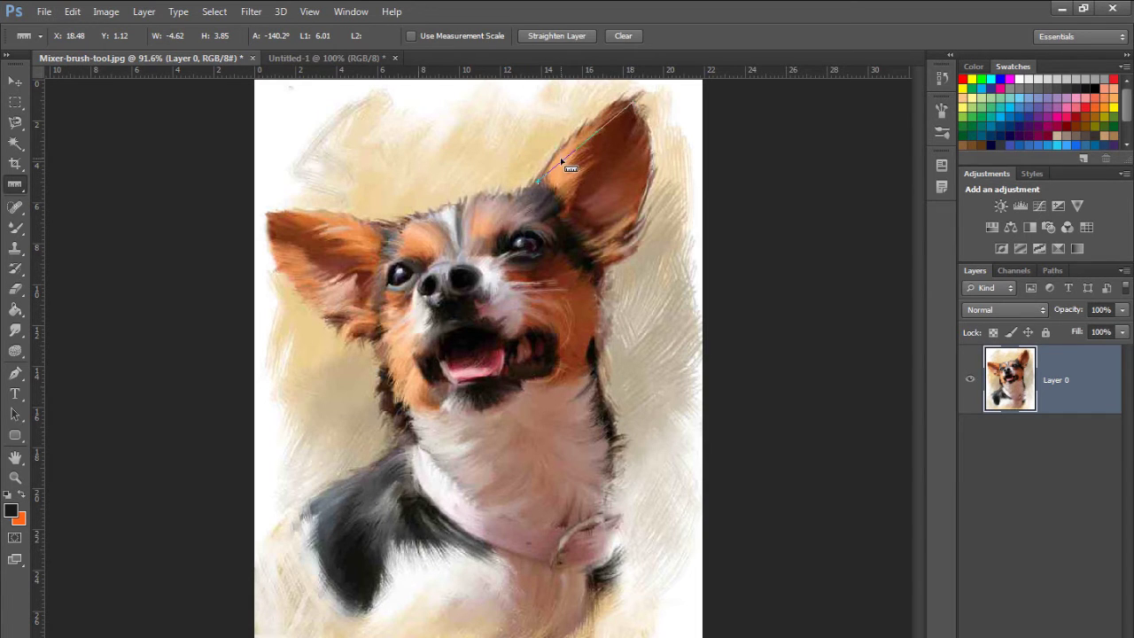
pyautogui.click(631, 37)
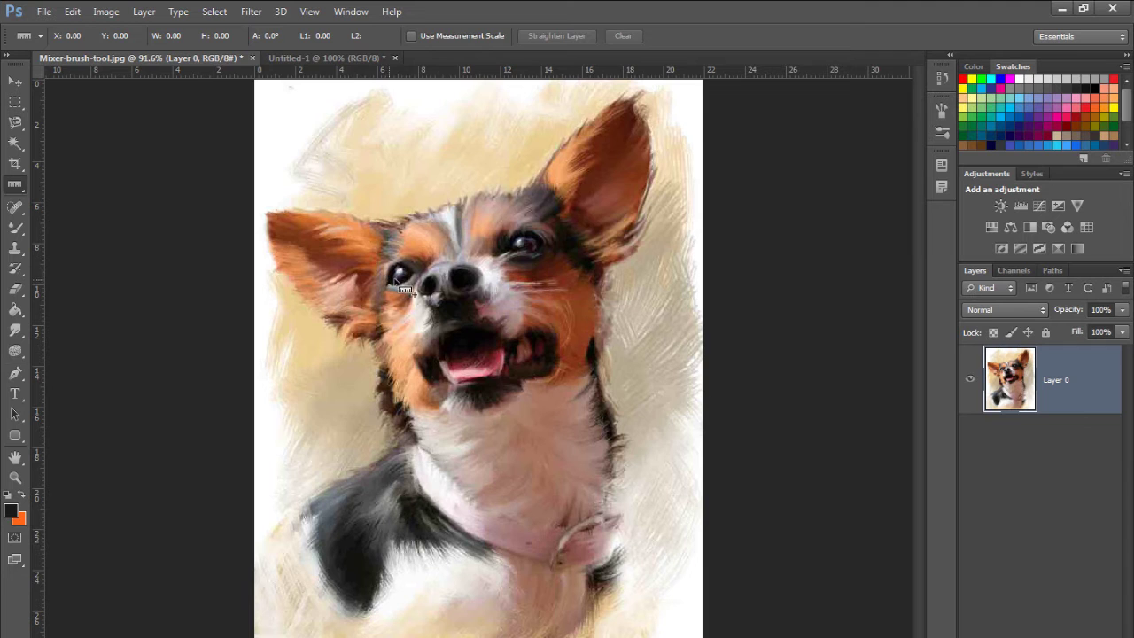
pyautogui.moveTo(398, 276); pyautogui.dragTo(524, 245)
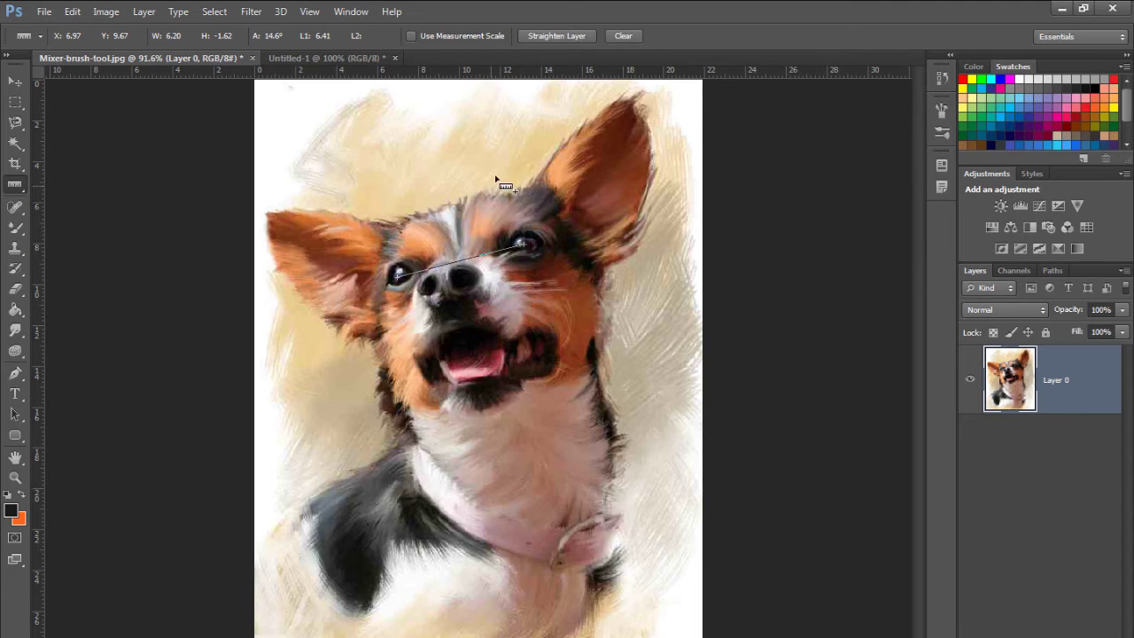
pyautogui.click(587, 35)
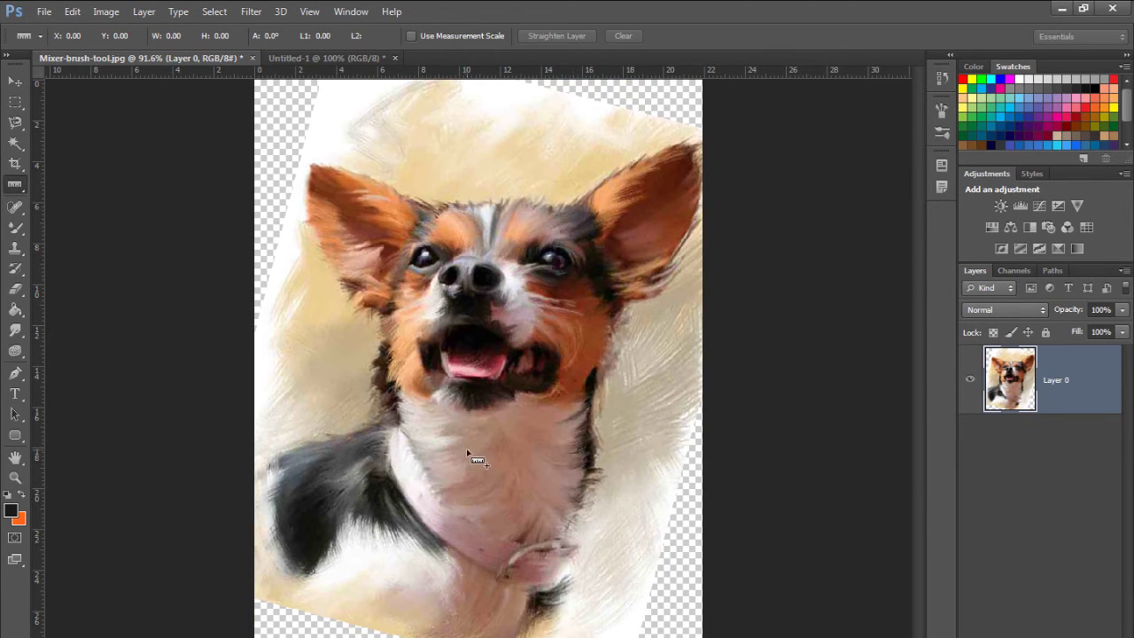
pyautogui.hotkey('ctrl', 'z')
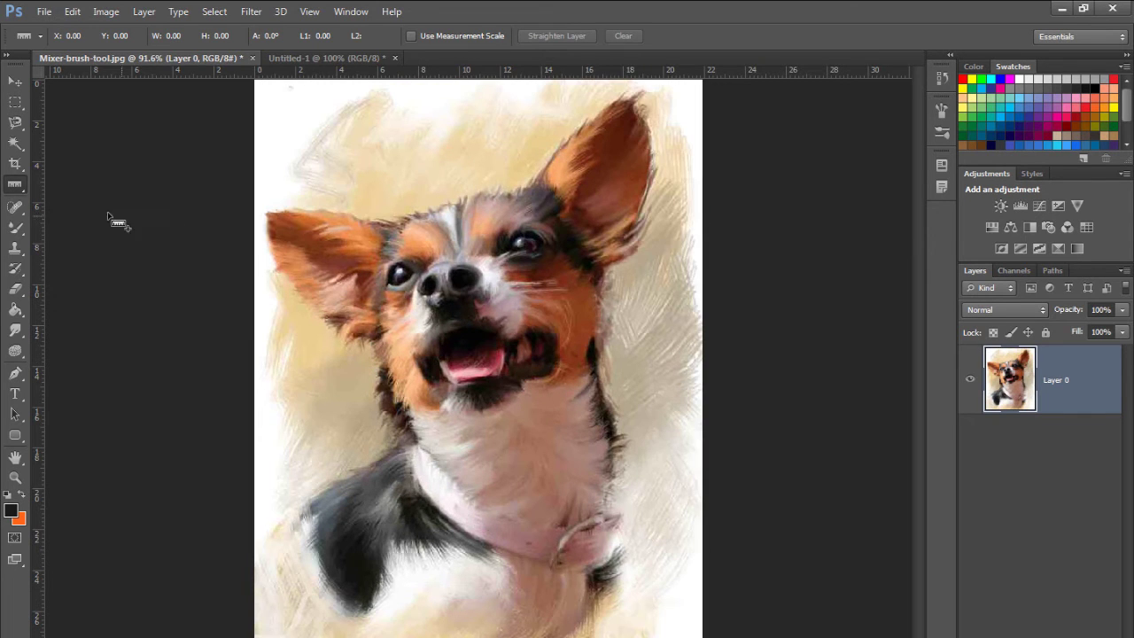
pyautogui.rightClick(14, 184)
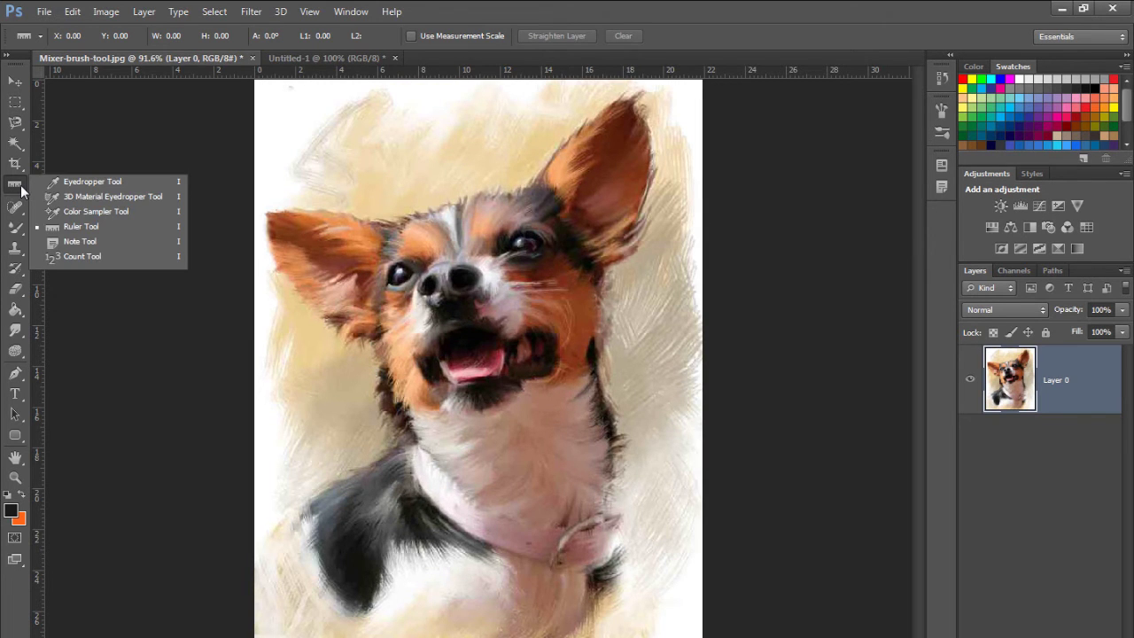
# Add a short text note at the painting's upper left and make it magenta
pyautogui.click(123, 242)
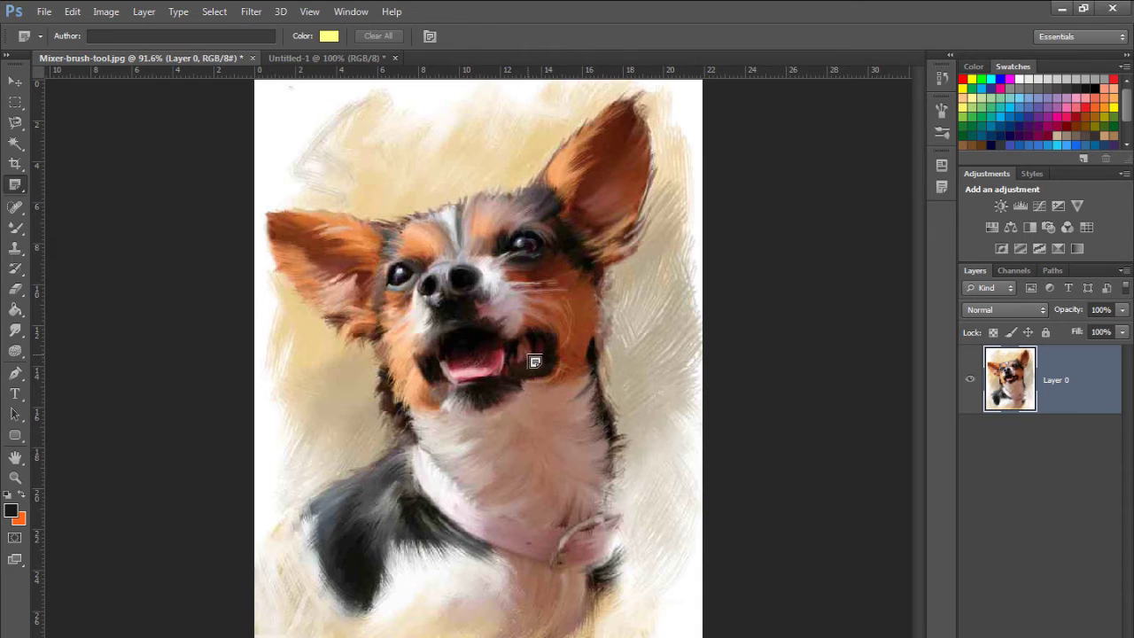
pyautogui.click(373, 186)
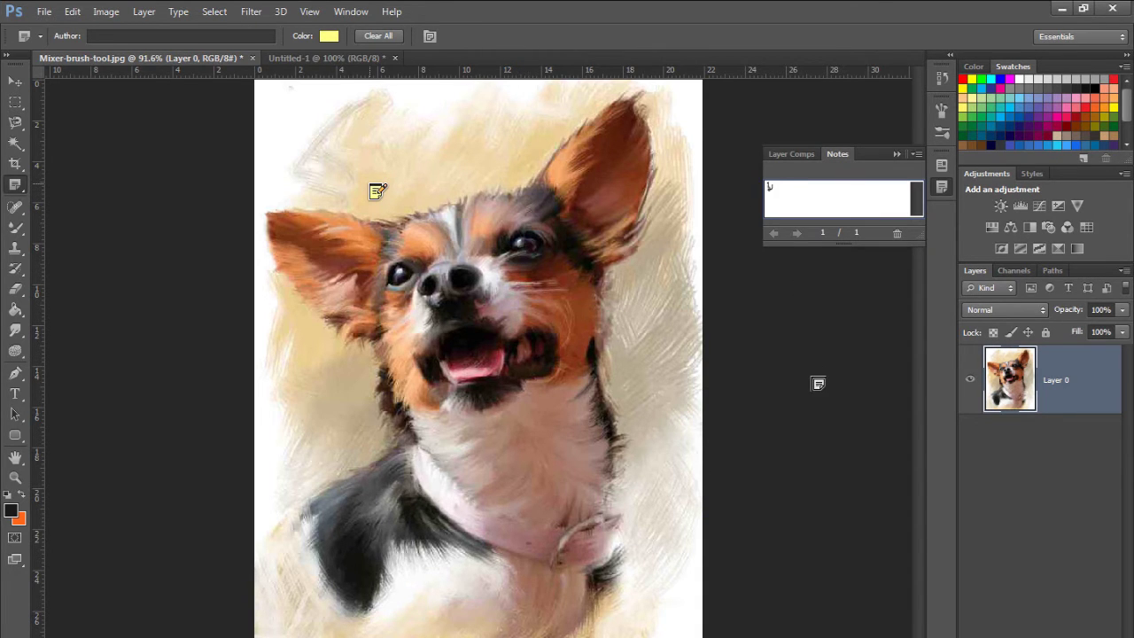
pyautogui.write('لوت مؤقت موقت')
pyautogui.click(329, 35)
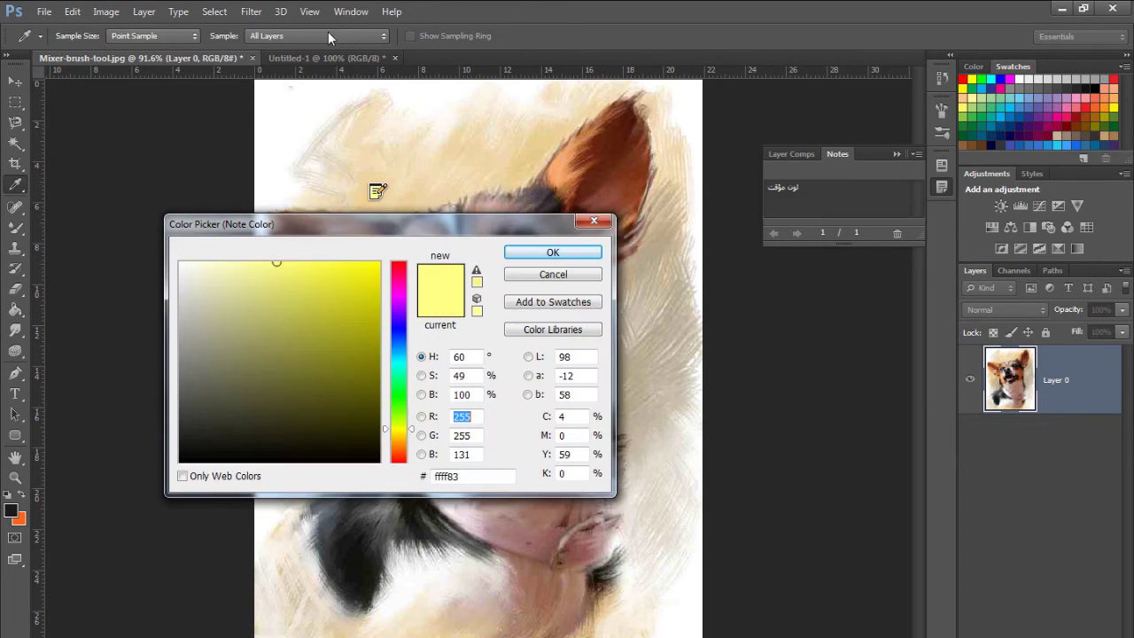
pyautogui.click(399, 284)
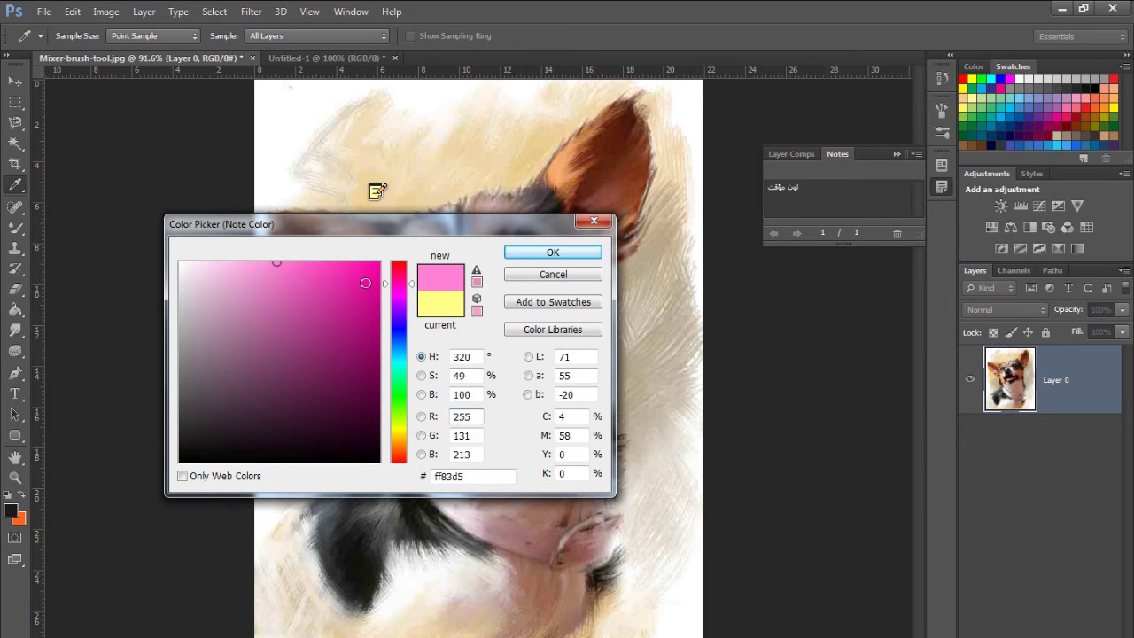
pyautogui.click(523, 254)
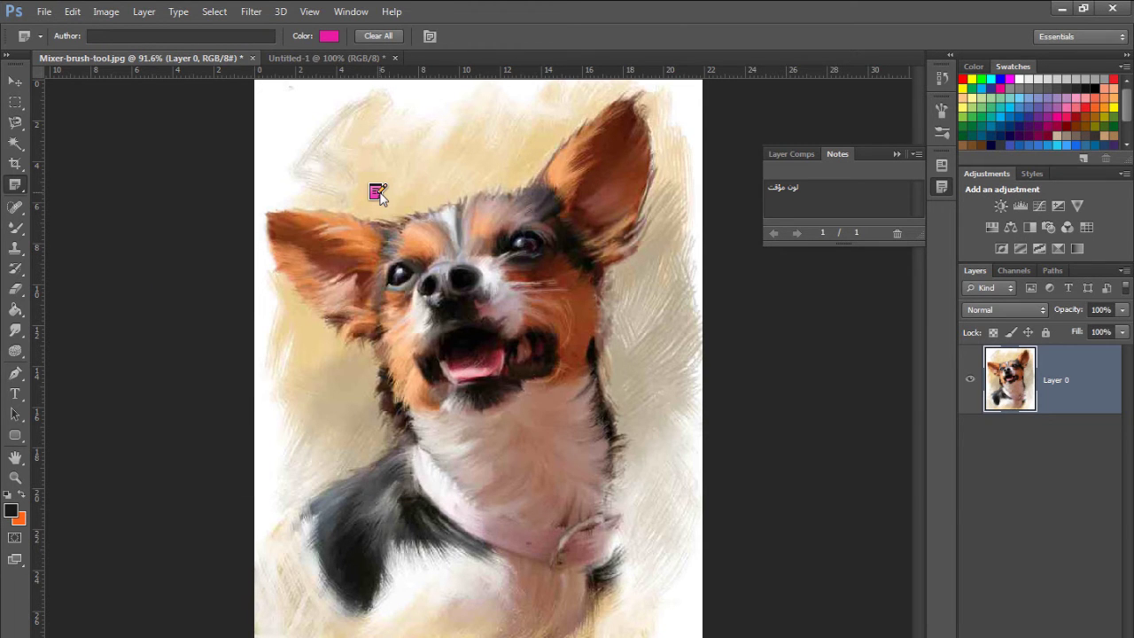
# Toggle the Notes panel and open the note to read its text
pyautogui.click(432, 36)
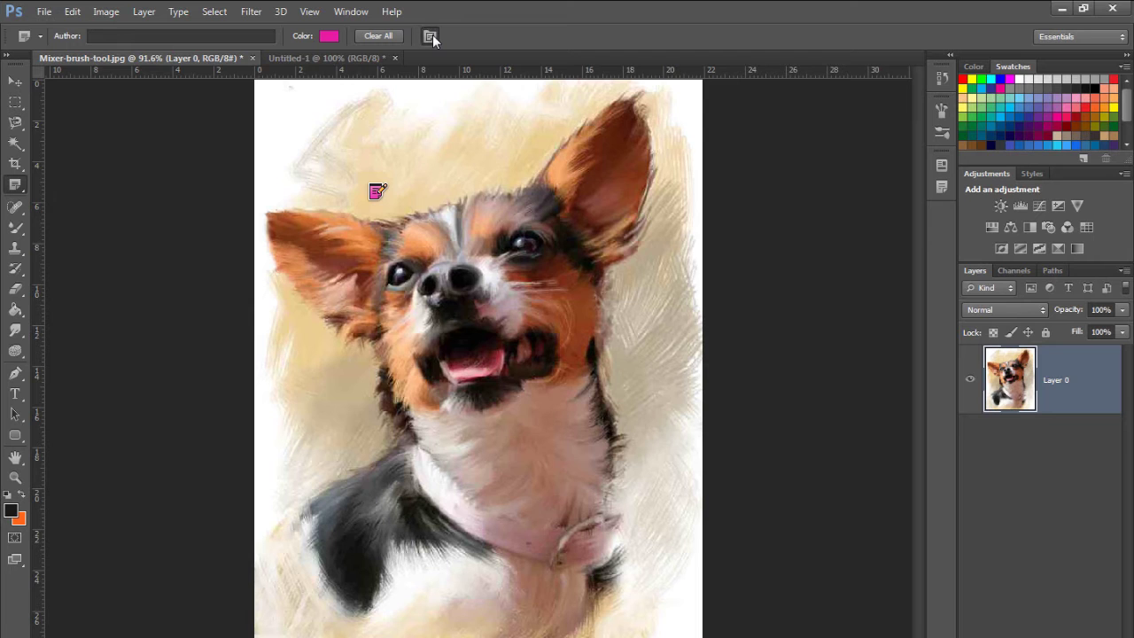
pyautogui.click(432, 35)
pyautogui.click(433, 36)
pyautogui.doubleClick(376, 194)
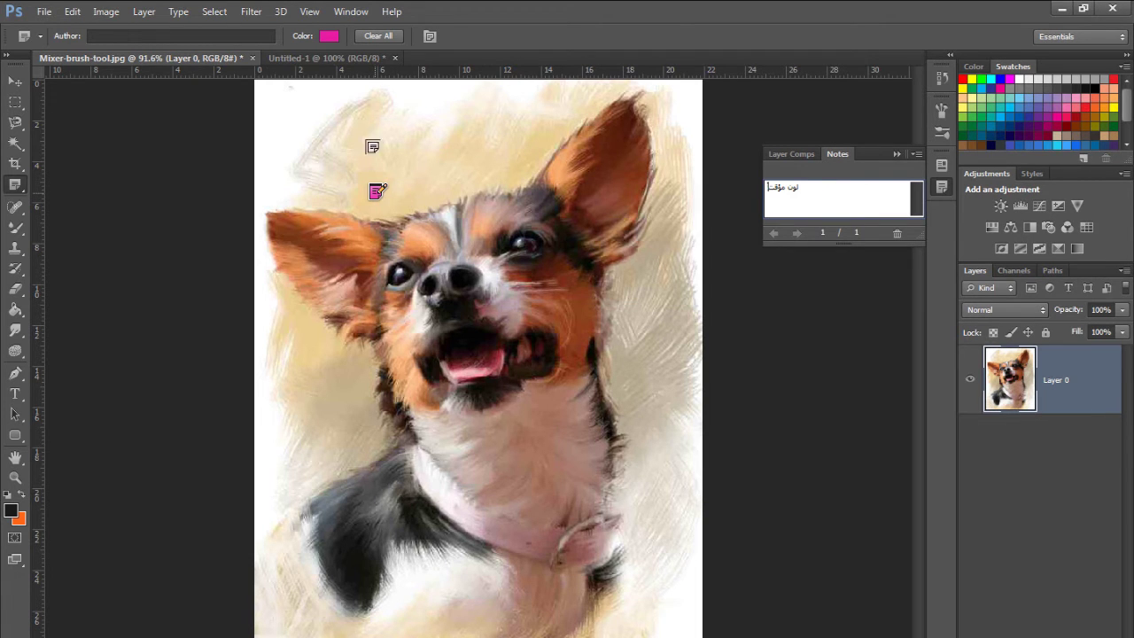
# Delete all notes and close the Layer Comps and Notes panel group
pyautogui.click(380, 35)
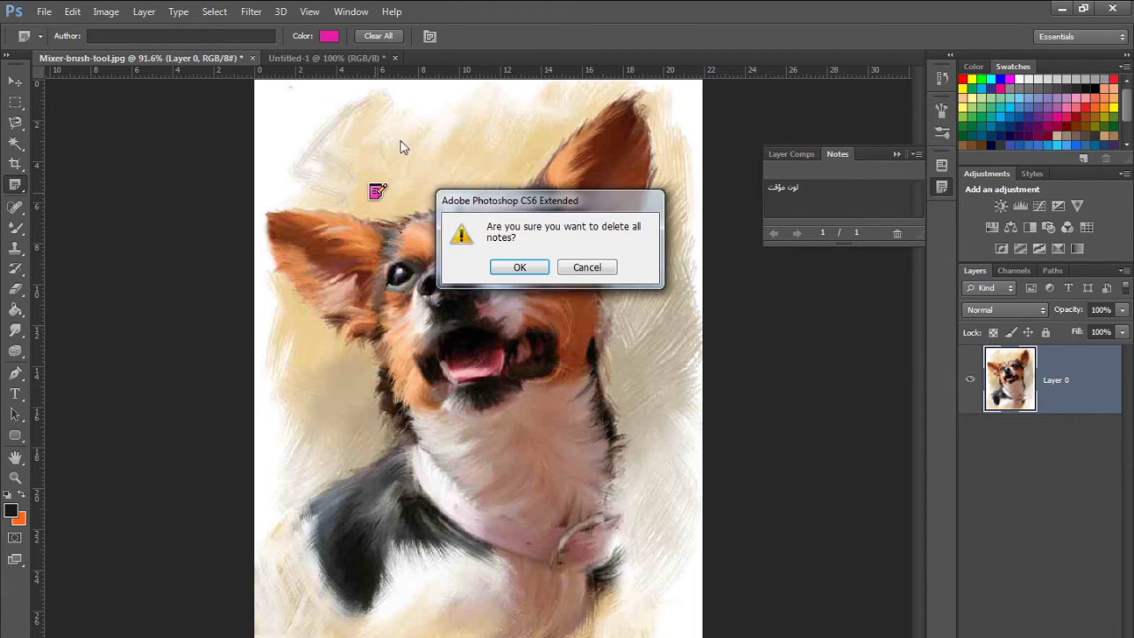
pyautogui.click(516, 263)
pyautogui.click(917, 153)
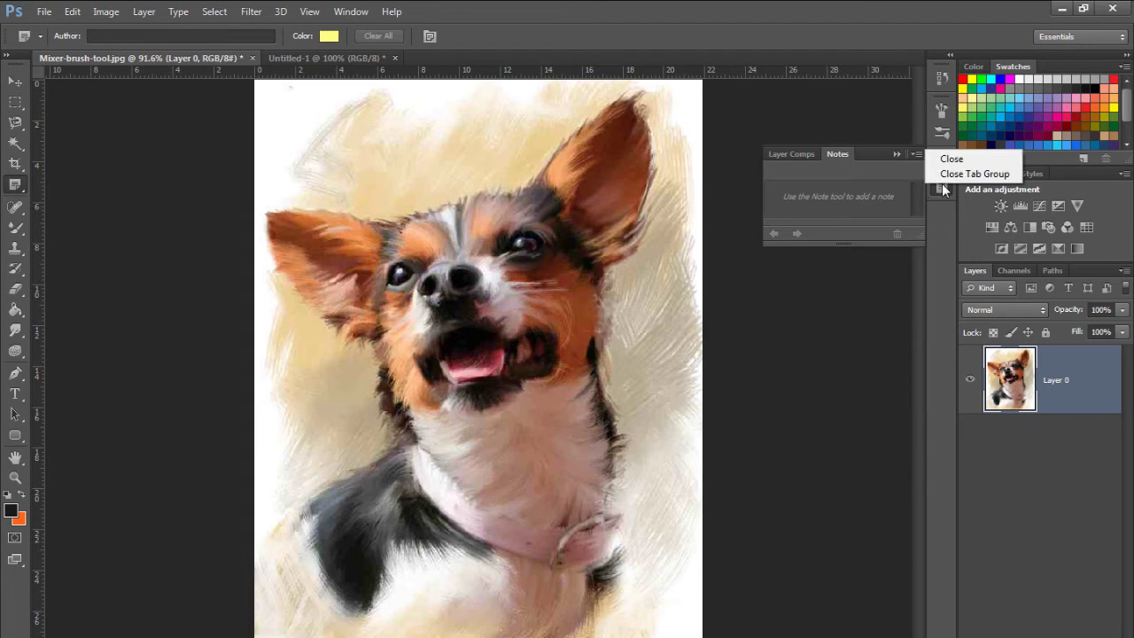
pyautogui.click(947, 172)
pyautogui.rightClick(15, 186)
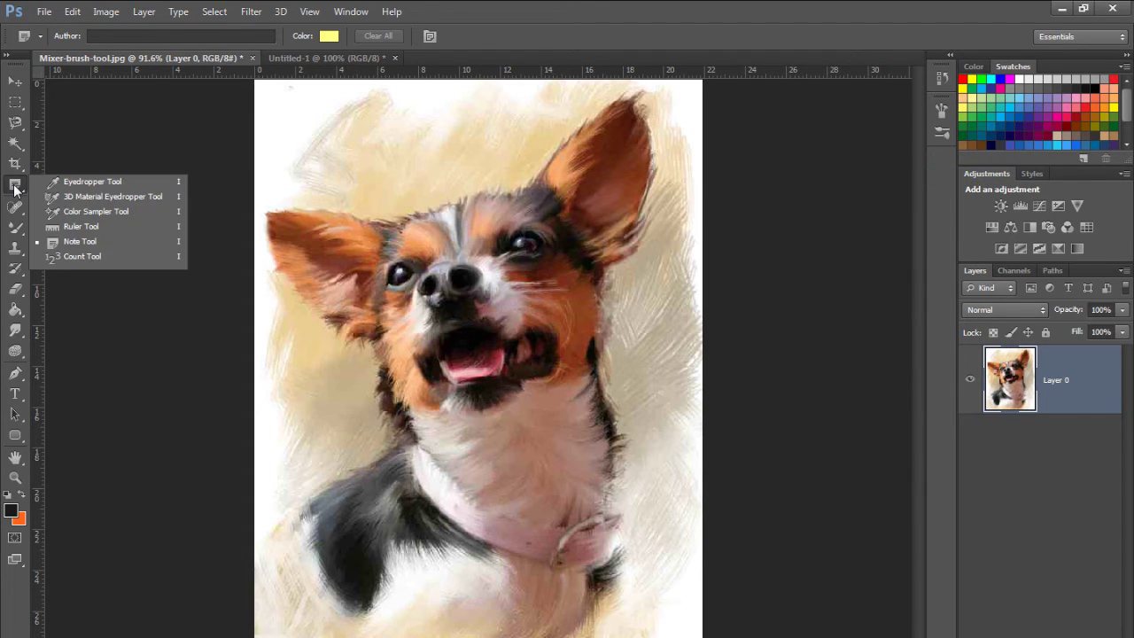
# Place Count Tool markers in the background, above the dog's head and beside its cheek
pyautogui.click(125, 257)
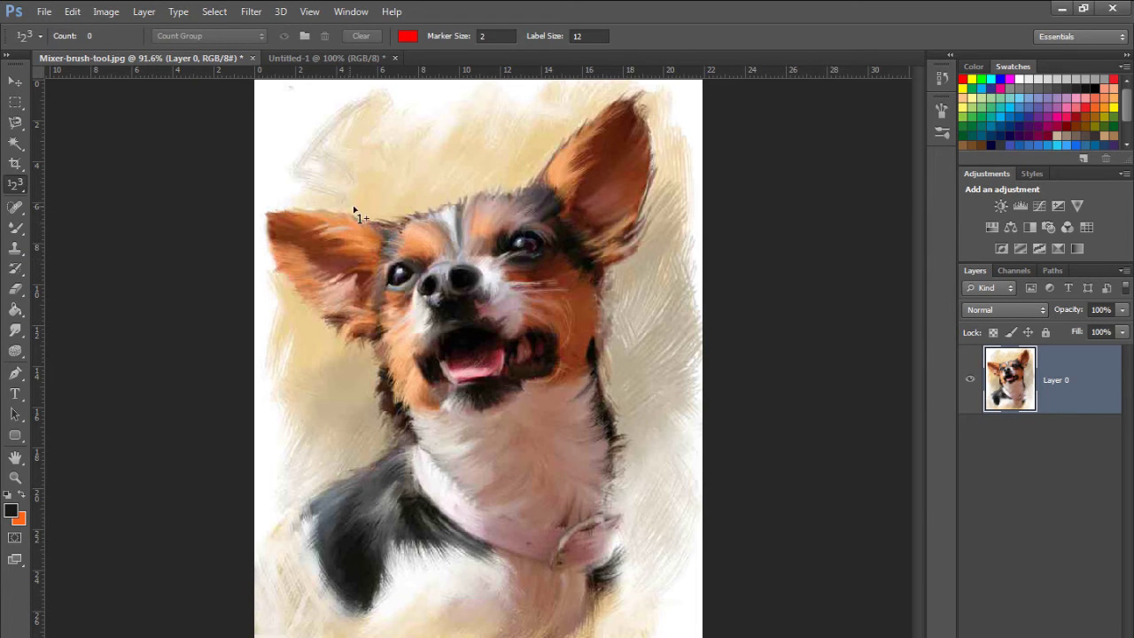
pyautogui.click(372, 165)
pyautogui.click(484, 158)
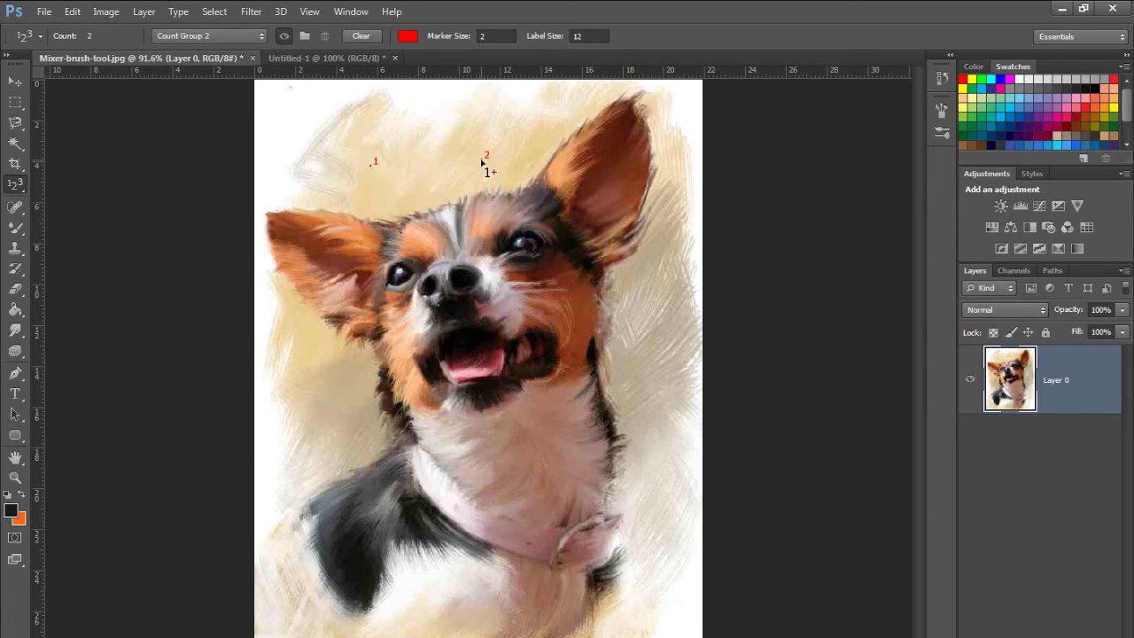
pyautogui.click(626, 277)
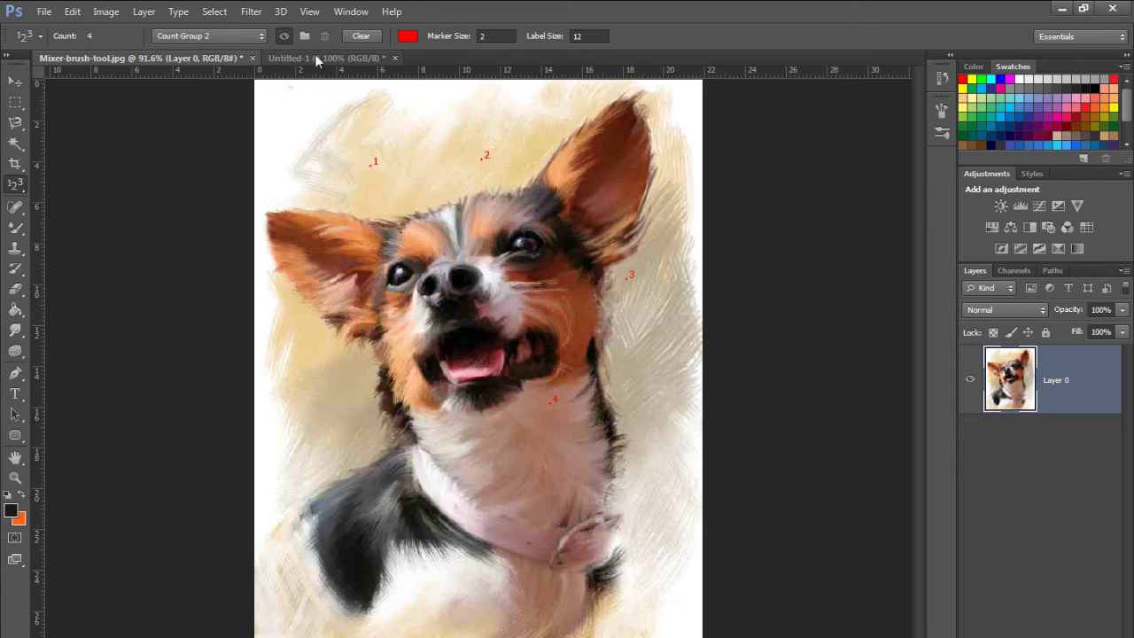
pyautogui.click(305, 35)
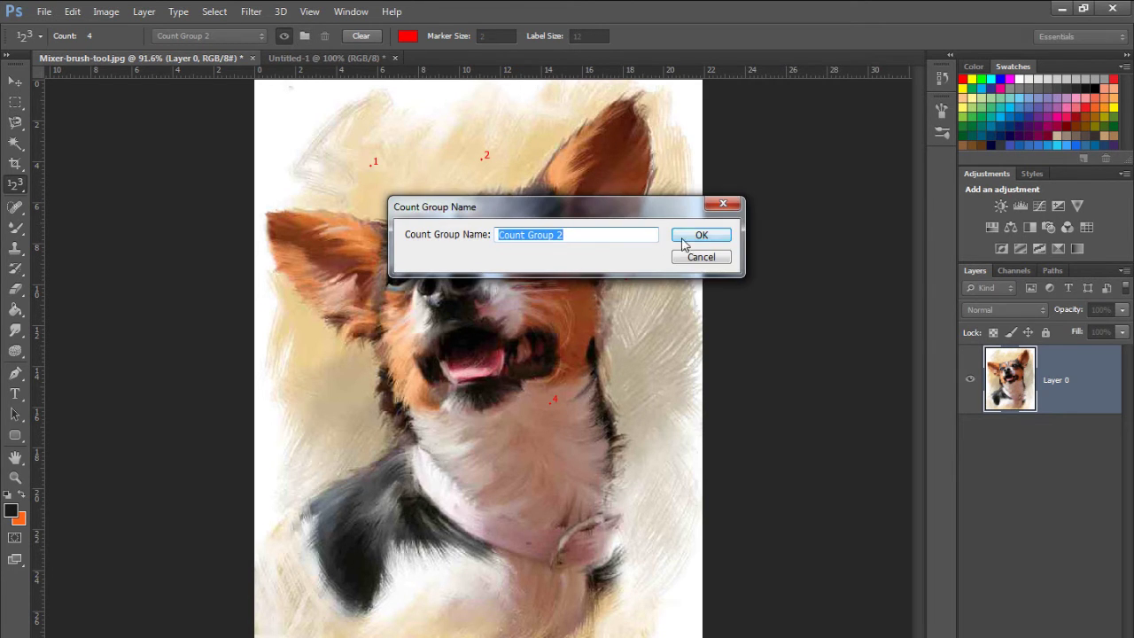
# Accept the name Count Group 2 and place markers along the dog's lower left
pyautogui.click(681, 239)
pyautogui.click(313, 422)
pyautogui.click(293, 468)
pyautogui.click(345, 533)
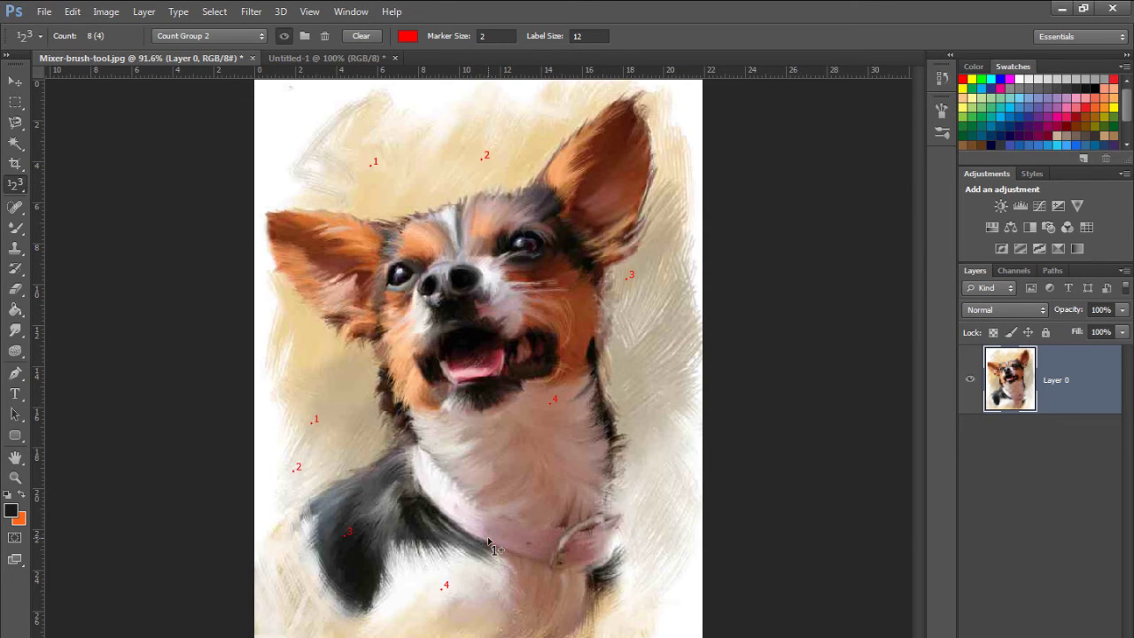
# Toggle Count Group 2 visibility, clear the current markers, and switch to the lower-marker group
pyautogui.click(260, 37)
pyautogui.click(254, 57)
pyautogui.click(284, 37)
pyautogui.click(283, 36)
pyautogui.click(361, 37)
pyautogui.click(251, 37)
pyautogui.click(253, 64)
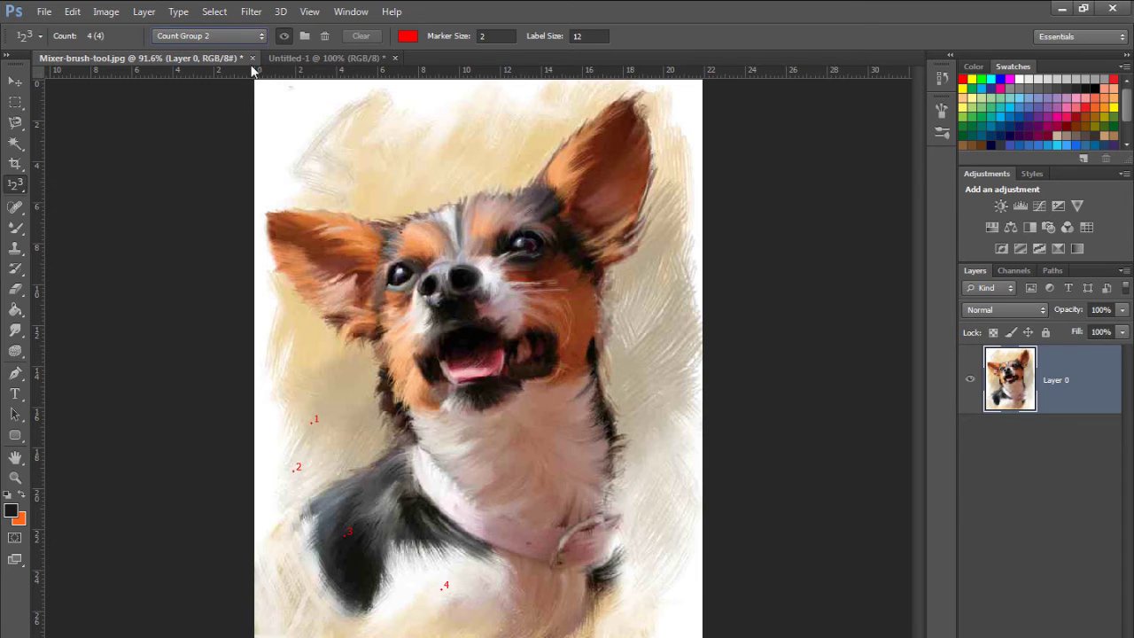
pyautogui.click(584, 35)
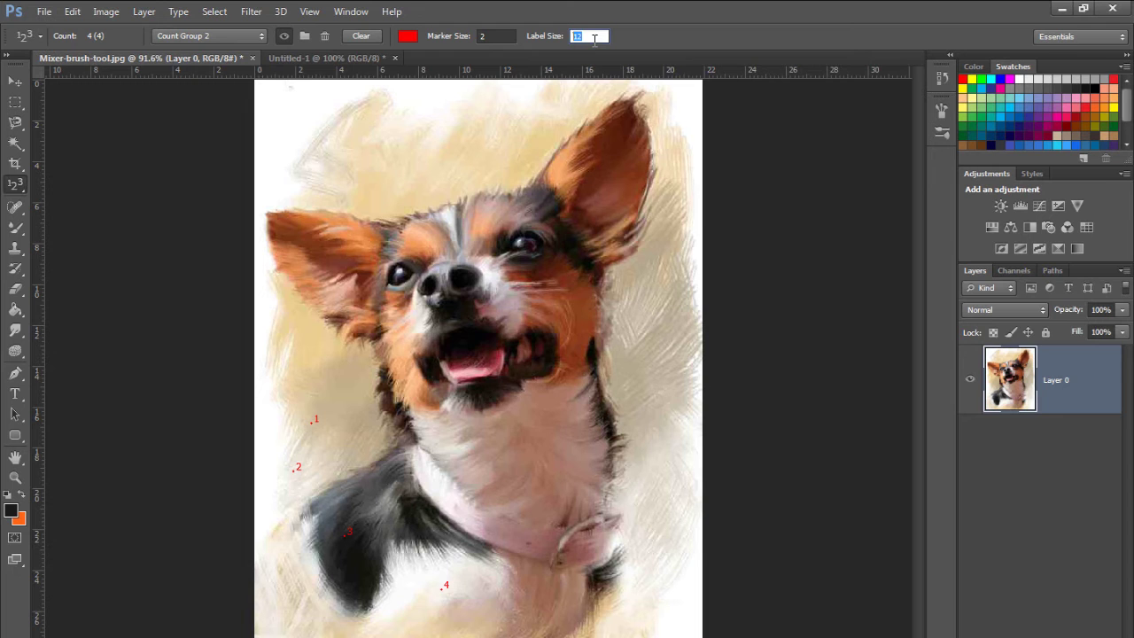
pyautogui.write('30')
# Set count label size 30, marker size 10 and colour blue
pyautogui.press('Return')
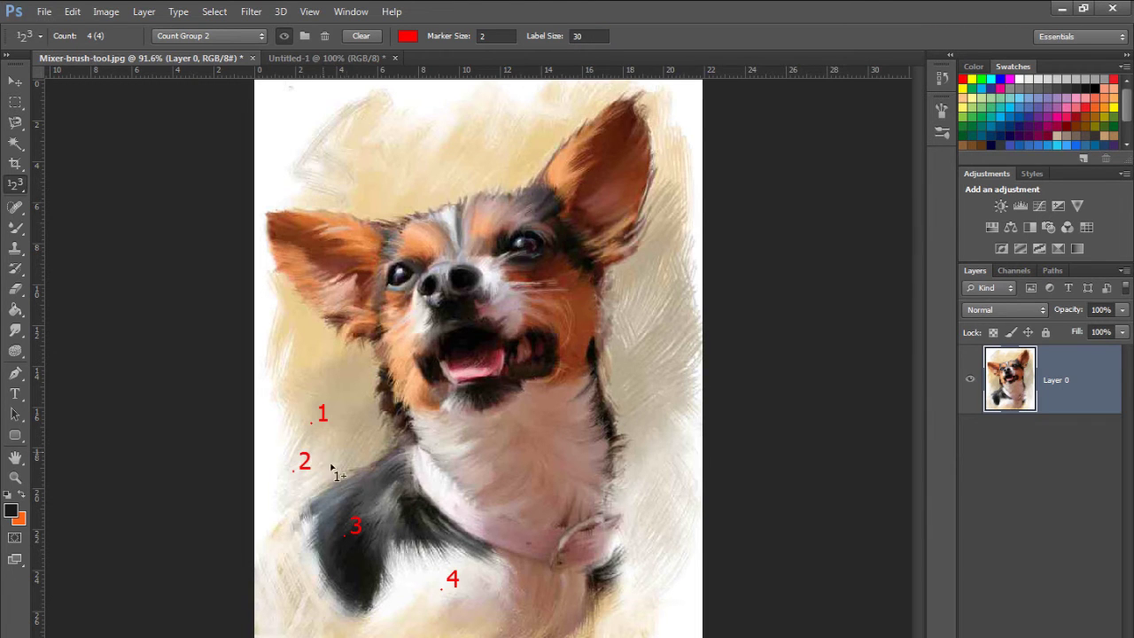
pyautogui.click(495, 37)
pyautogui.write('10')
pyautogui.press('Return')
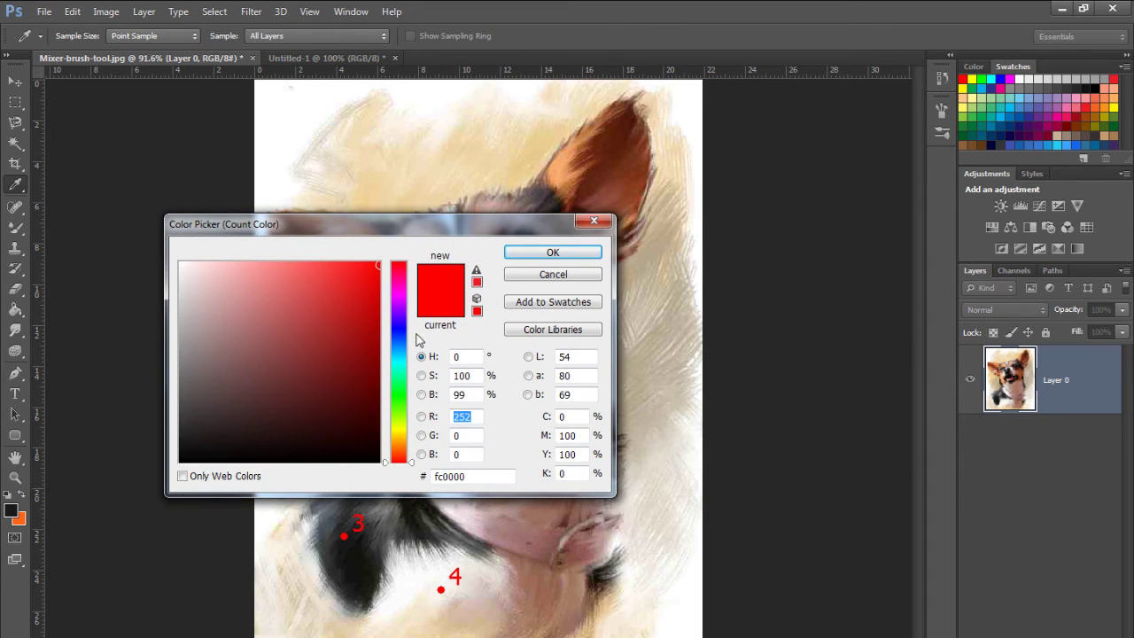
pyautogui.click(399, 336)
pyautogui.click(553, 252)
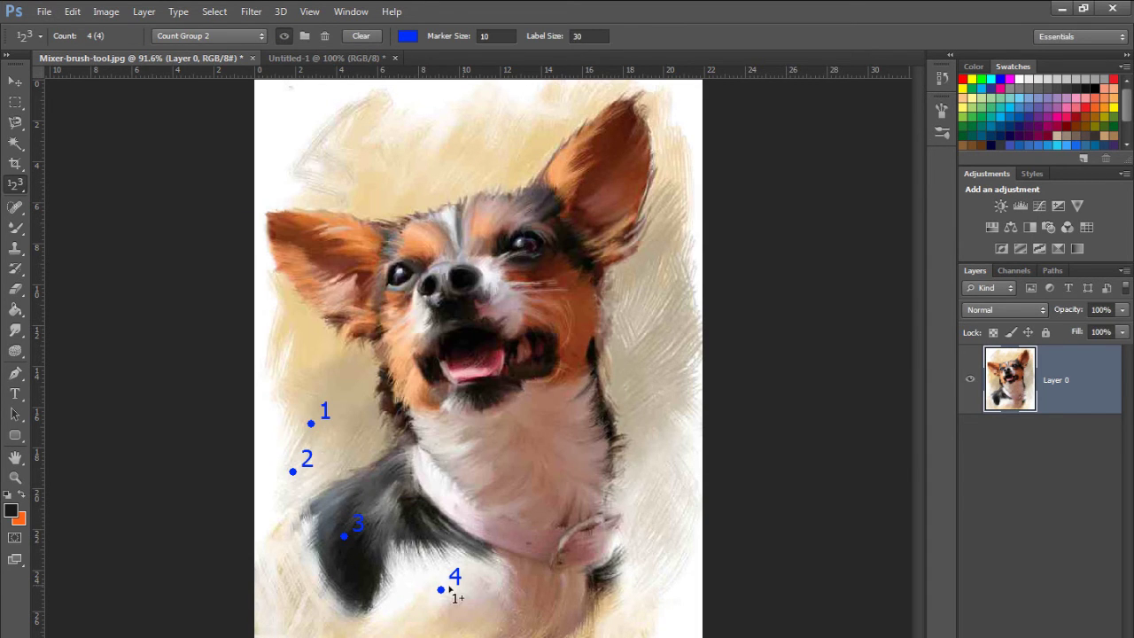
# Drag the four count markers to new positions, then clear all markers
pyautogui.moveTo(311, 424)
pyautogui.mouseDown()
pyautogui.moveTo(342, 408)
pyautogui.moveTo(349, 422)
pyautogui.mouseUp()
pyautogui.moveTo(308, 474); pyautogui.dragTo(303, 378)
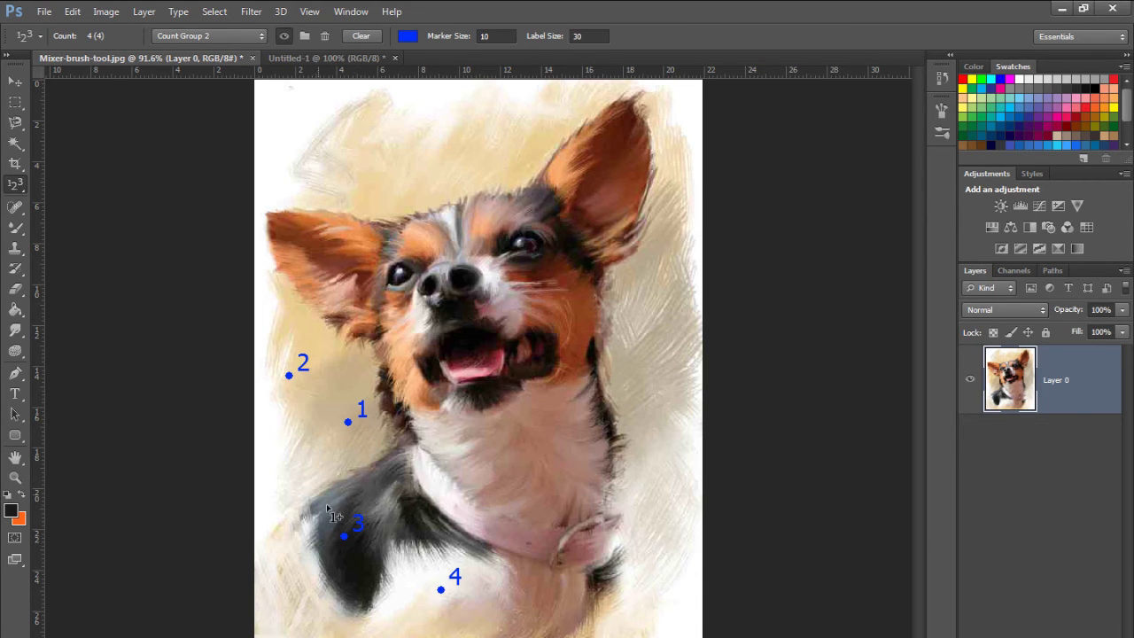
pyautogui.moveTo(346, 537); pyautogui.dragTo(398, 622)
pyautogui.moveTo(441, 591)
pyautogui.mouseDown()
pyautogui.moveTo(632, 494)
pyautogui.moveTo(622, 505)
pyautogui.mouseUp()
pyautogui.click(362, 35)
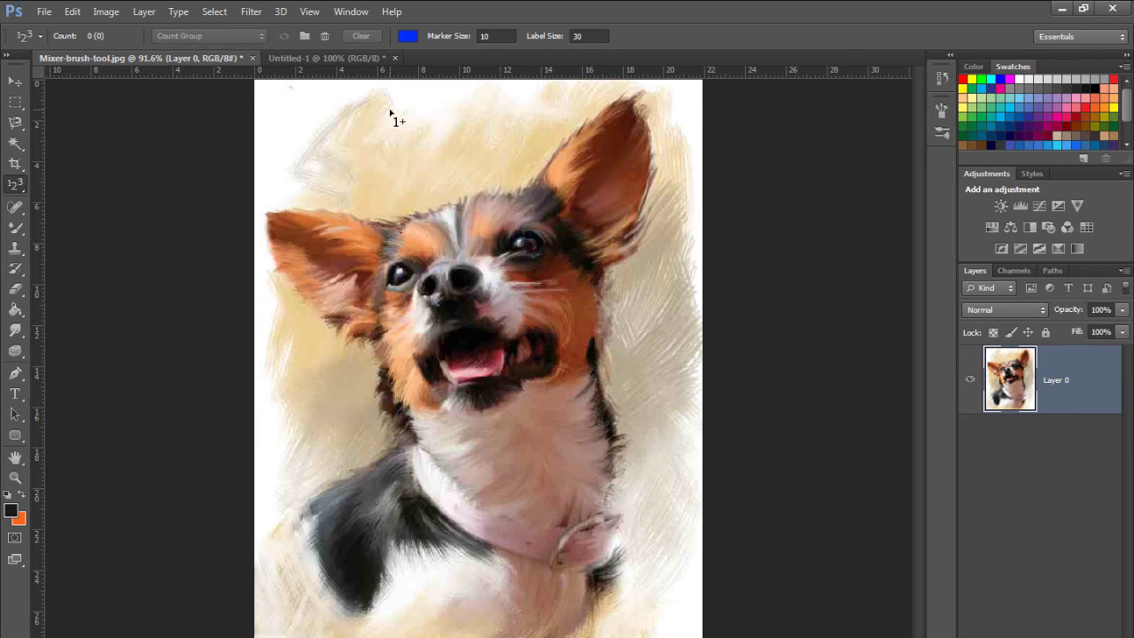
# With the Move tool on Untitled-1, drag three horizontal guides down from the top ruler
pyautogui.click(16, 83)
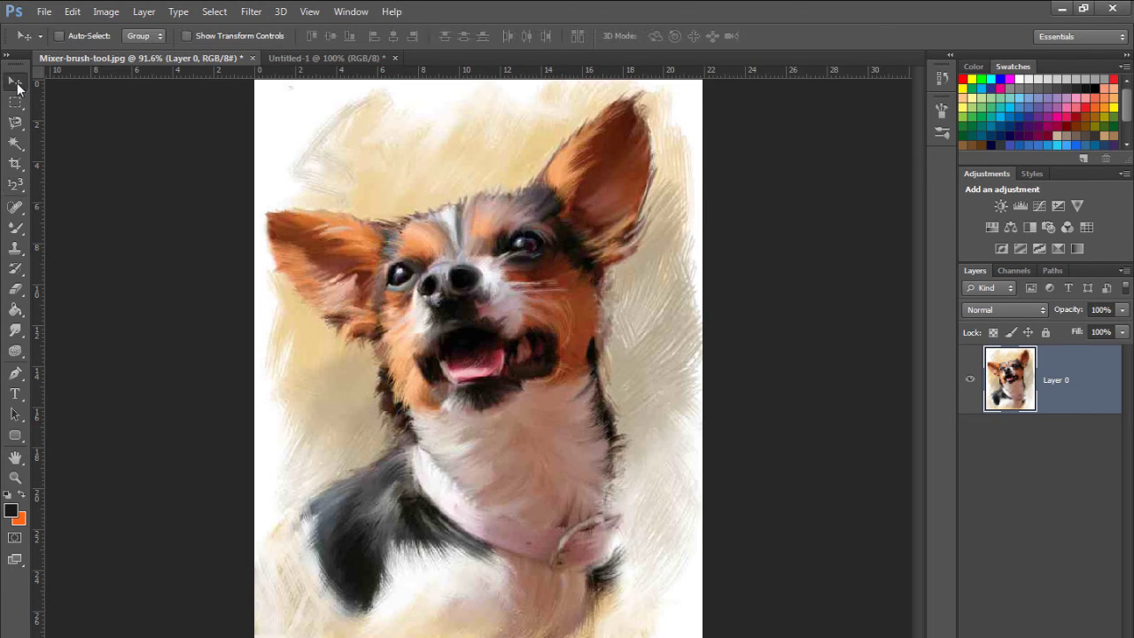
pyautogui.click(338, 56)
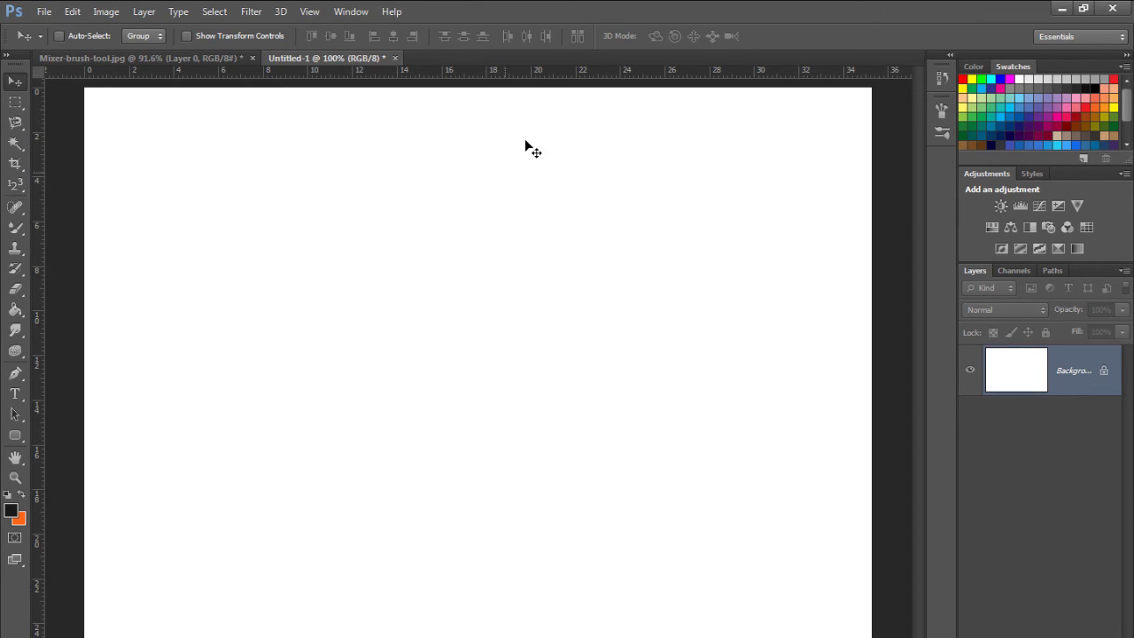
pyautogui.moveTo(534, 76); pyautogui.dragTo(534, 160)
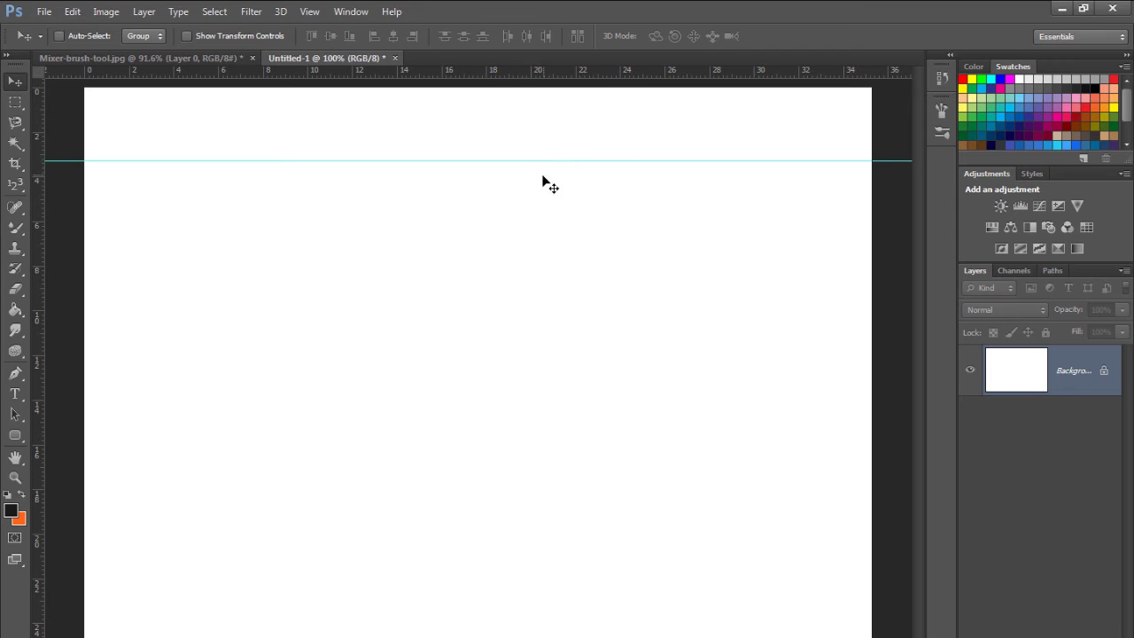
pyautogui.moveTo(512, 75); pyautogui.dragTo(506, 248)
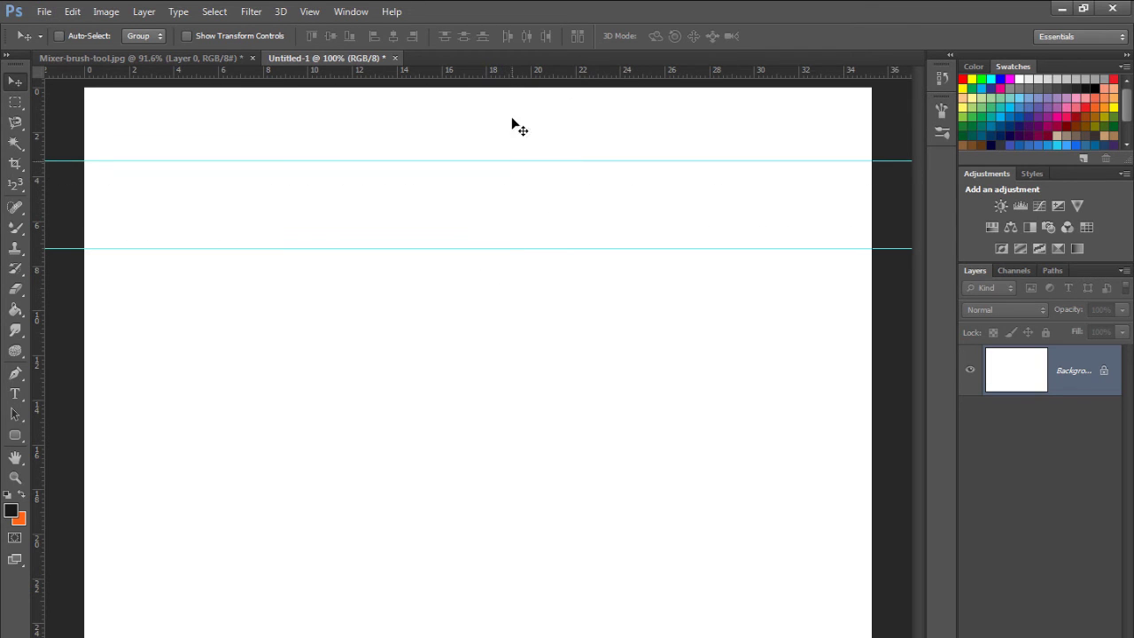
pyautogui.moveTo(513, 74); pyautogui.dragTo(516, 336)
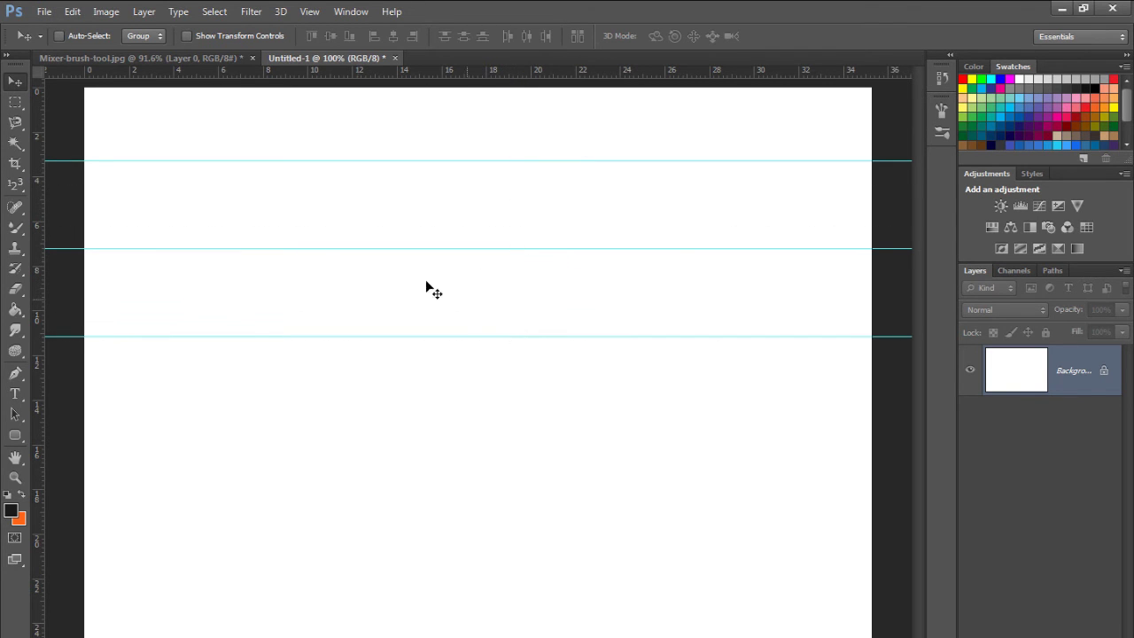
# Drag four vertical guides out from the left ruler across the page
pyautogui.moveTo(40, 226); pyautogui.dragTo(145, 222)
pyautogui.moveTo(36, 227); pyautogui.dragTo(289, 241)
pyautogui.moveTo(38, 250); pyautogui.dragTo(323, 296)
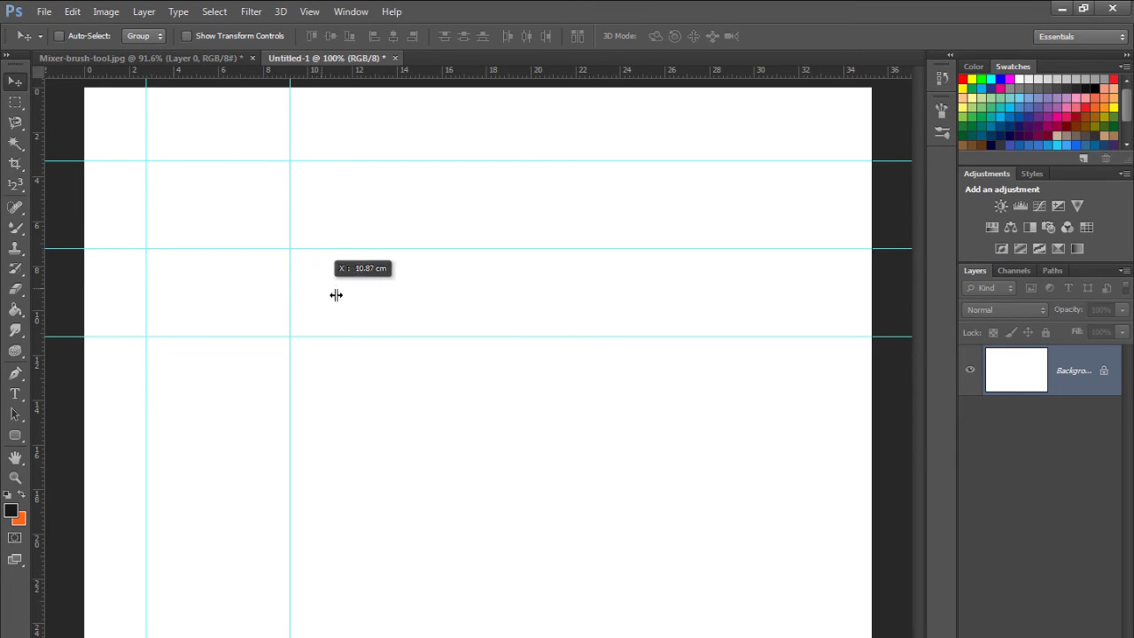
pyautogui.moveTo(38, 276); pyautogui.dragTo(466, 309)
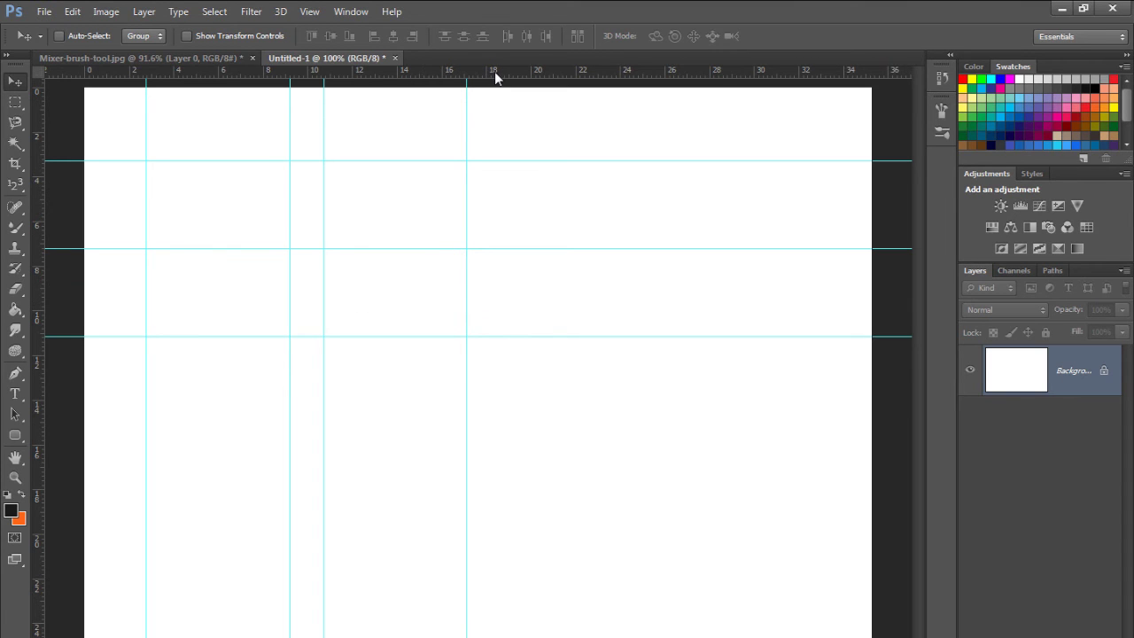
pyautogui.click(311, 14)
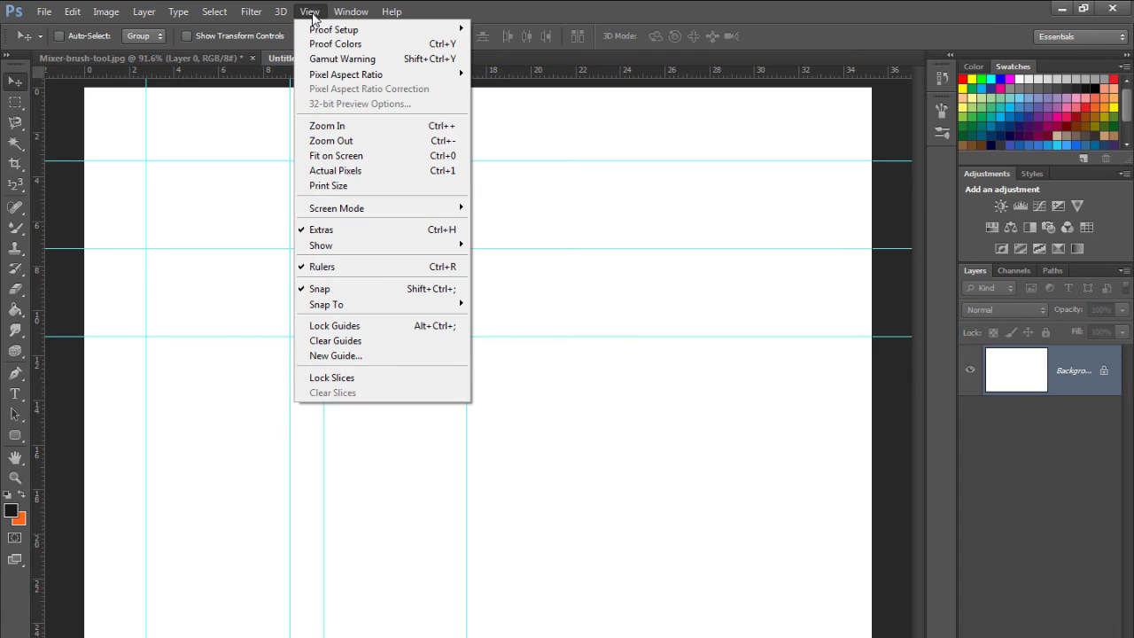
pyautogui.click(354, 267)
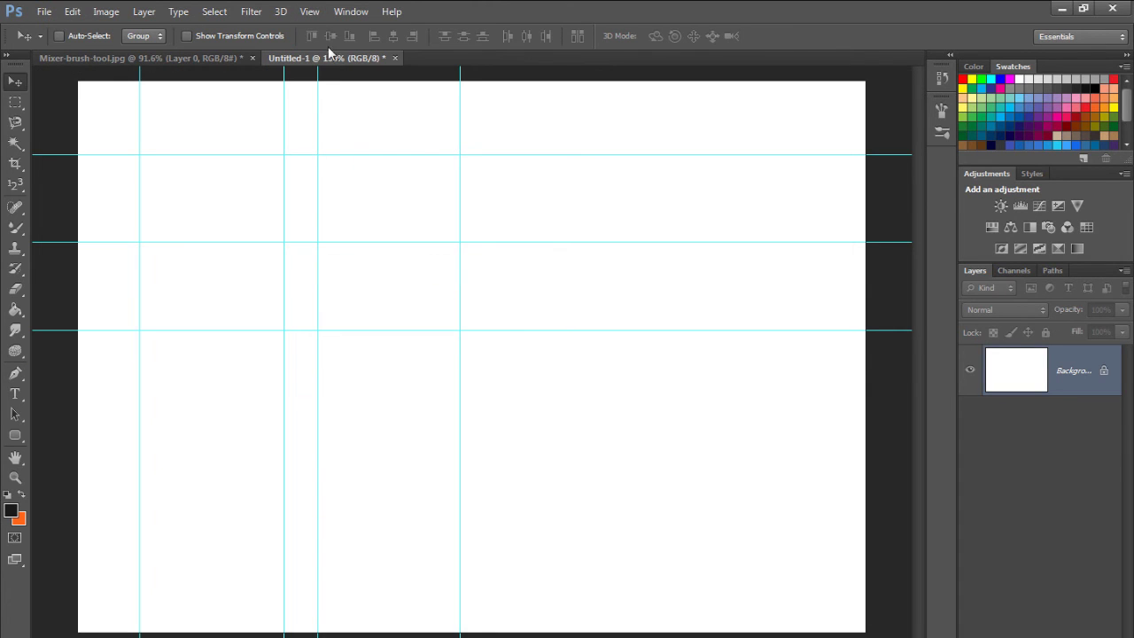
pyautogui.click(310, 12)
pyautogui.click(346, 264)
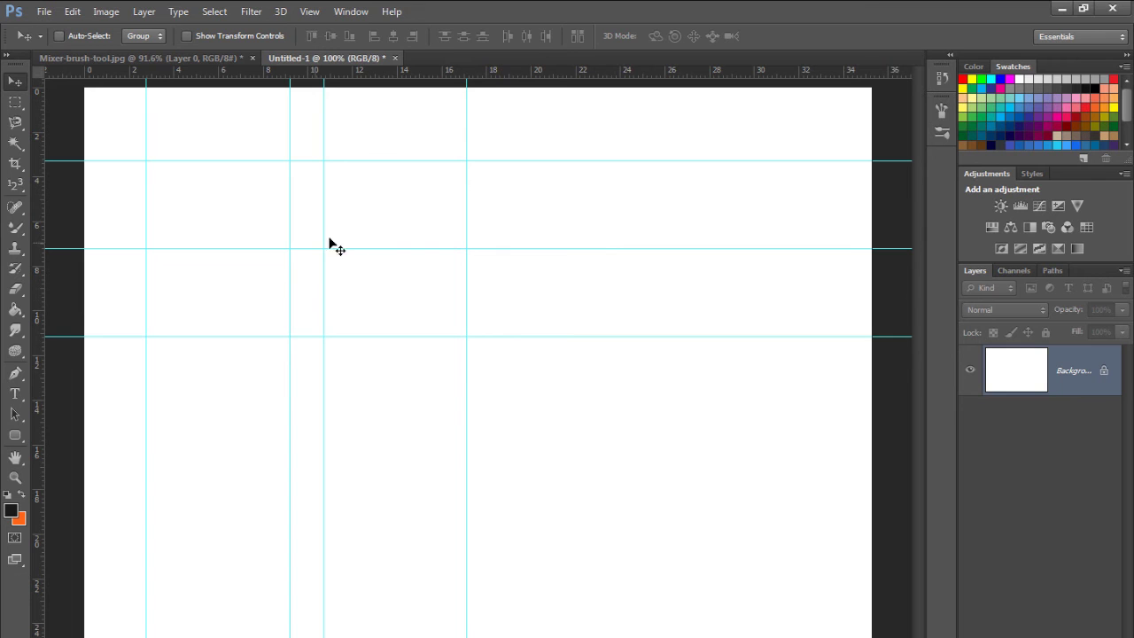
pyautogui.click(14, 102)
pyautogui.moveTo(324, 160); pyautogui.dragTo(465, 247)
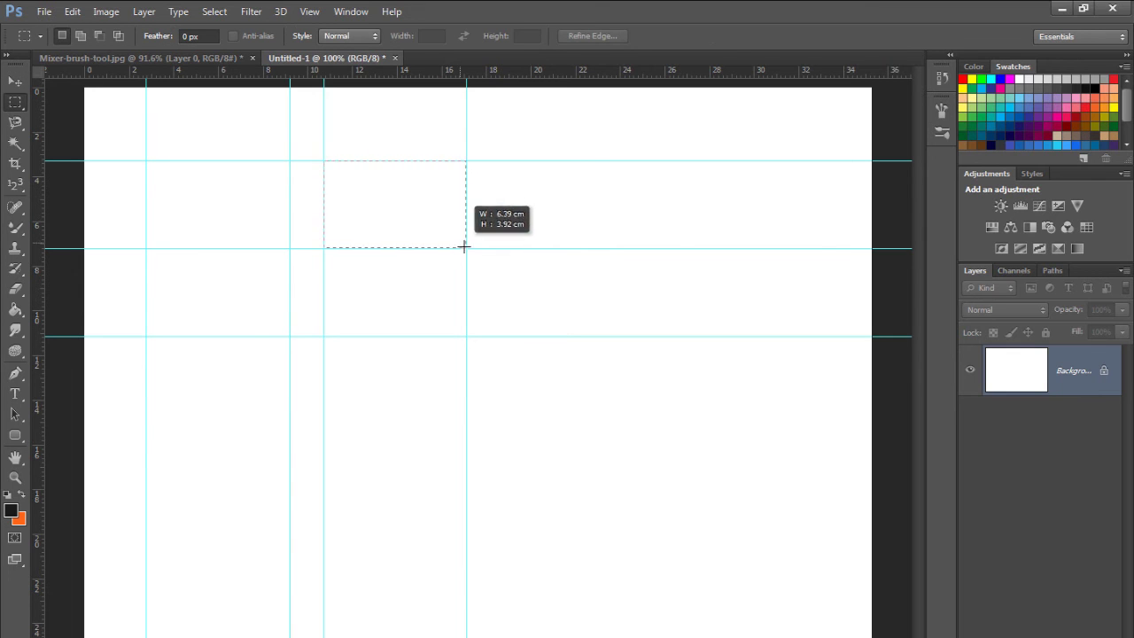
pyautogui.moveTo(290, 160); pyautogui.dragTo(324, 336)
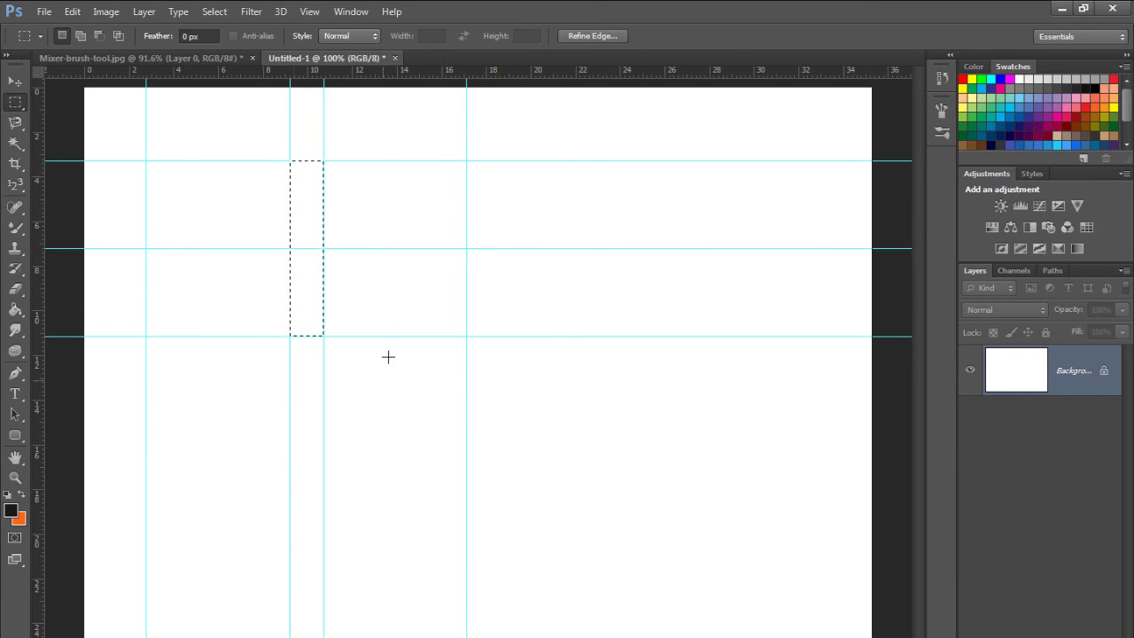
pyautogui.hotkey('ctrl', 'd')
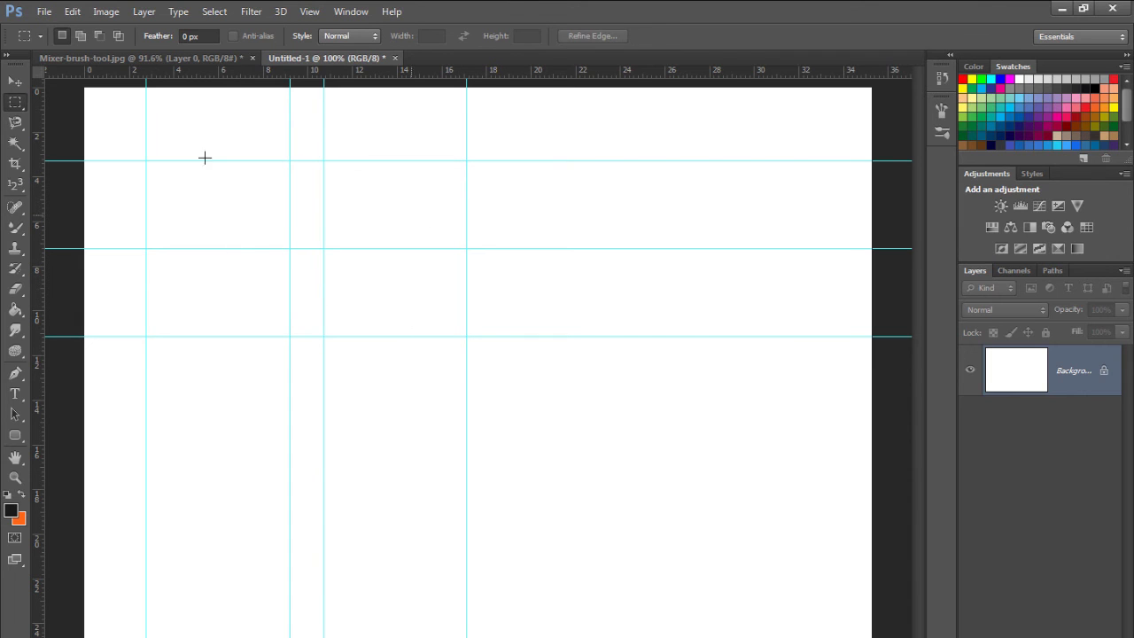
pyautogui.click(15, 82)
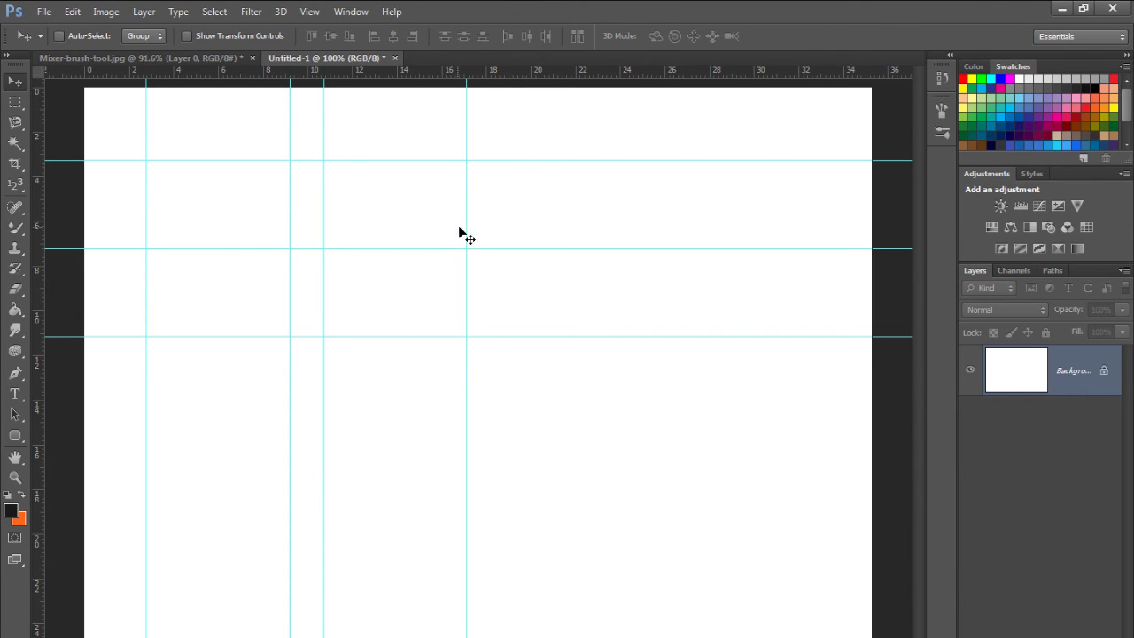
pyautogui.moveTo(466, 227); pyautogui.dragTo(38, 264)
# Drag two vertical guides and the top horizontal guide back onto the rulers
pyautogui.moveTo(323, 256); pyautogui.dragTo(39, 301)
pyautogui.moveTo(145, 310); pyautogui.dragTo(30, 333)
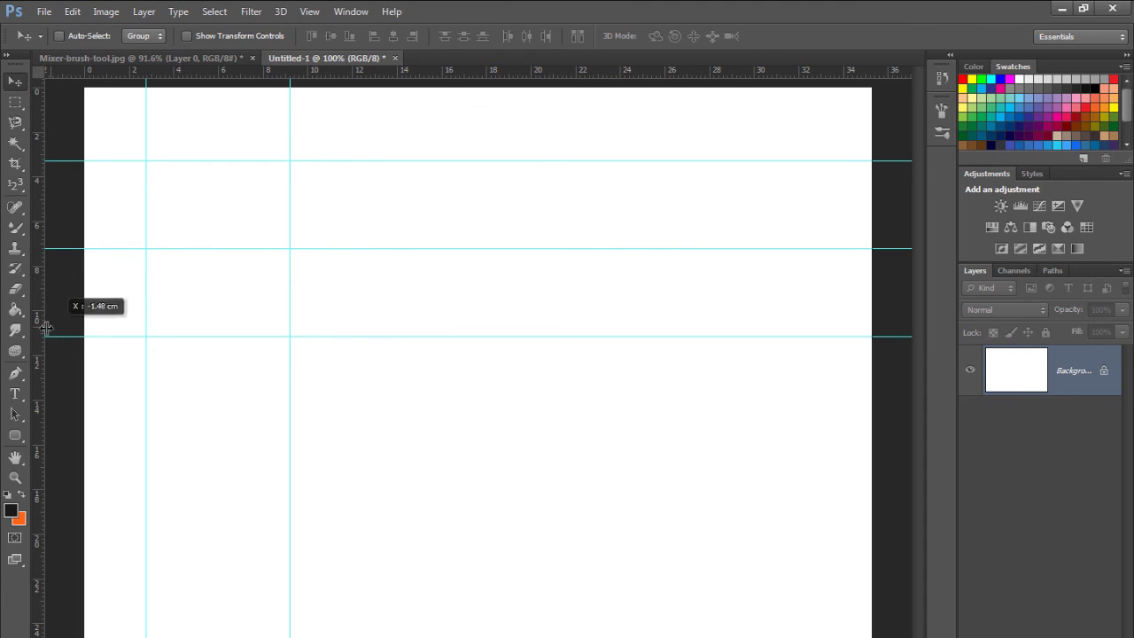
pyautogui.moveTo(324, 160); pyautogui.dragTo(402, 71)
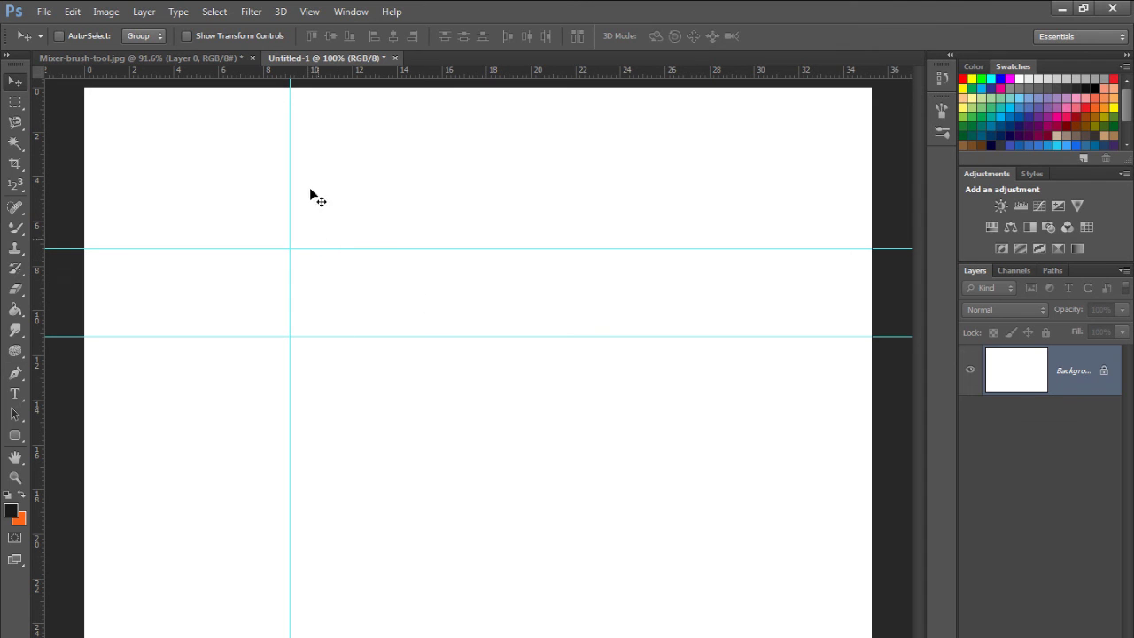
# Add a vertical guide at exactly 20 cm with View > New Guide
pyautogui.click(310, 12)
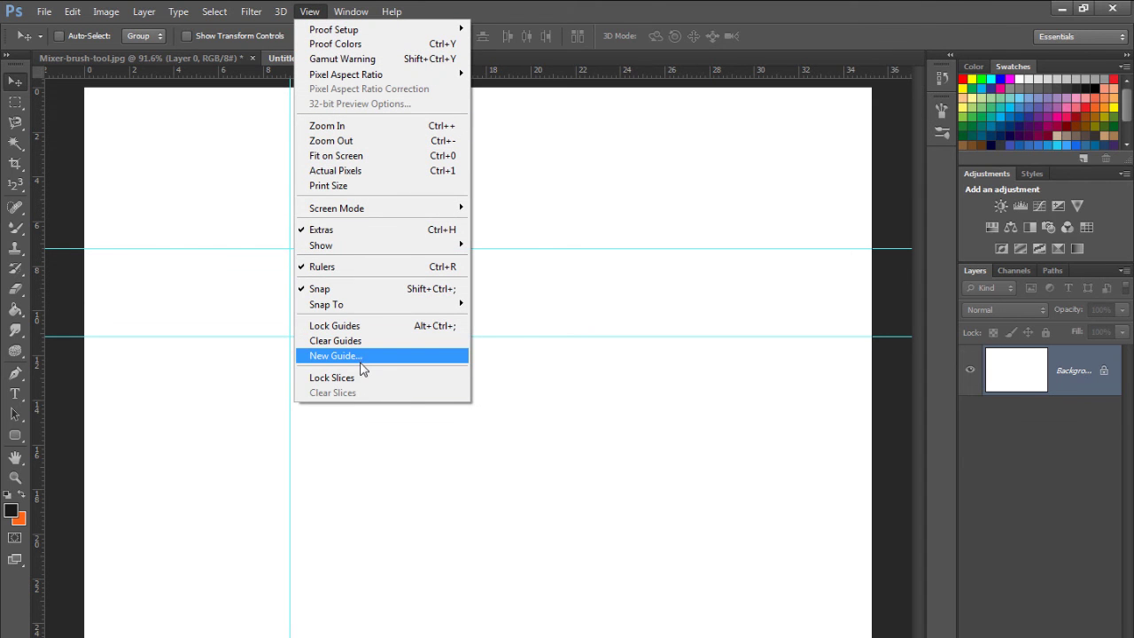
pyautogui.click(411, 363)
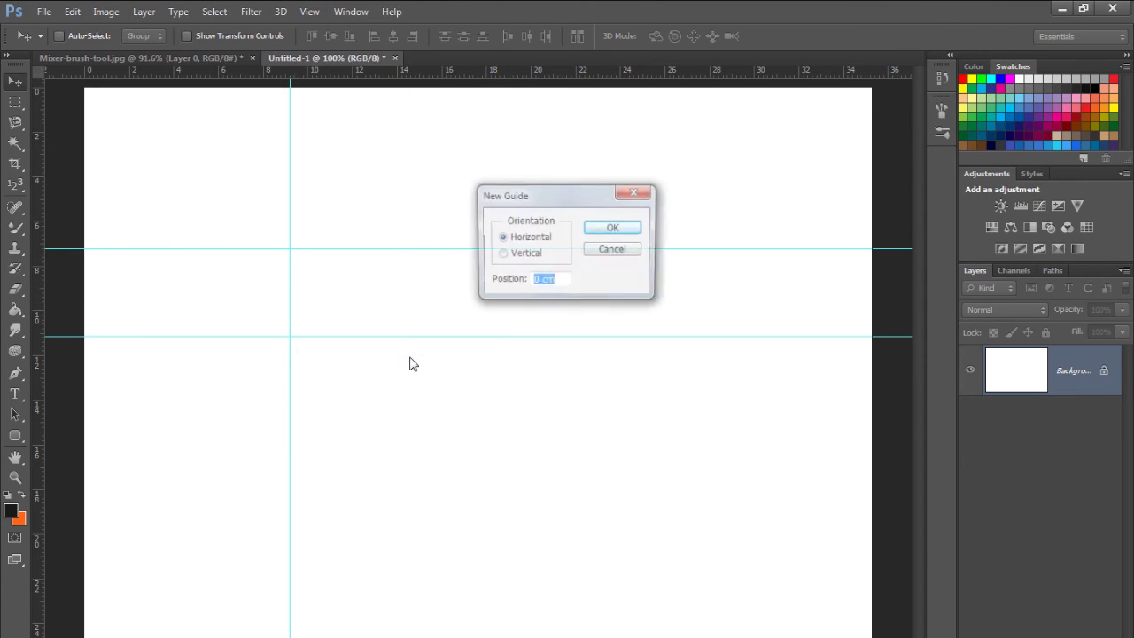
pyautogui.click(509, 236)
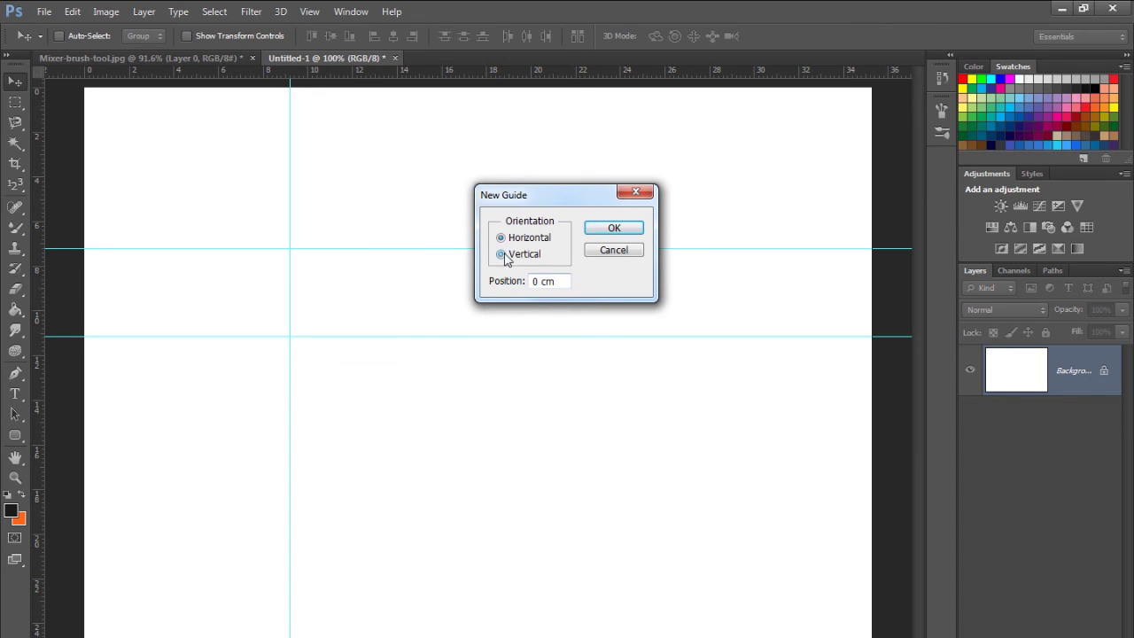
pyautogui.doubleClick(537, 282)
pyautogui.write('0')
pyautogui.click(627, 230)
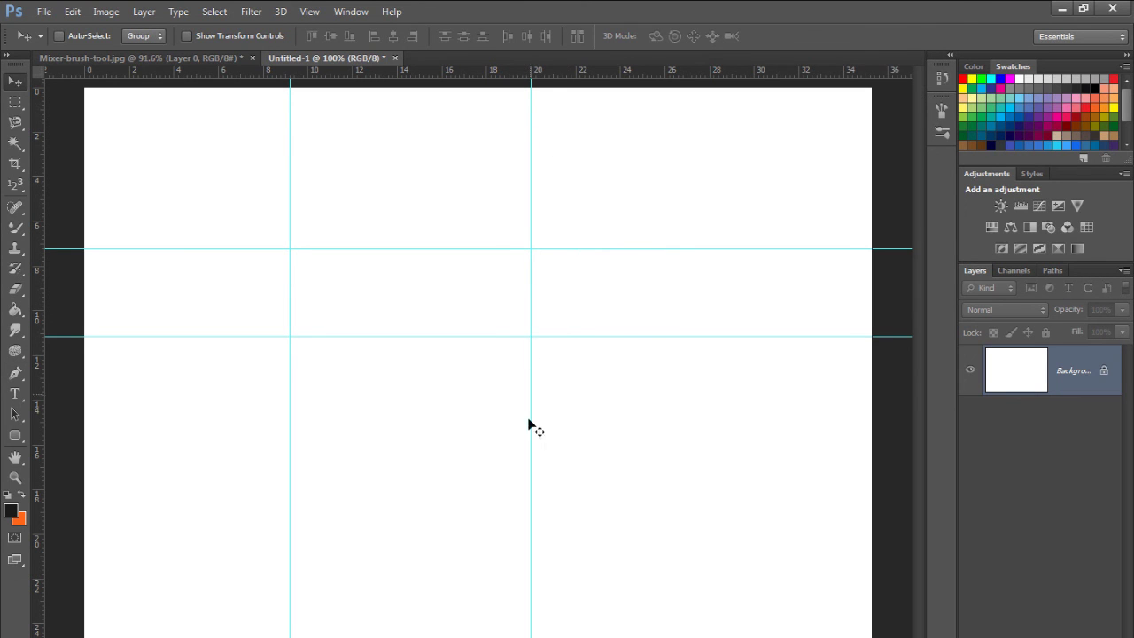
pyautogui.click(310, 11)
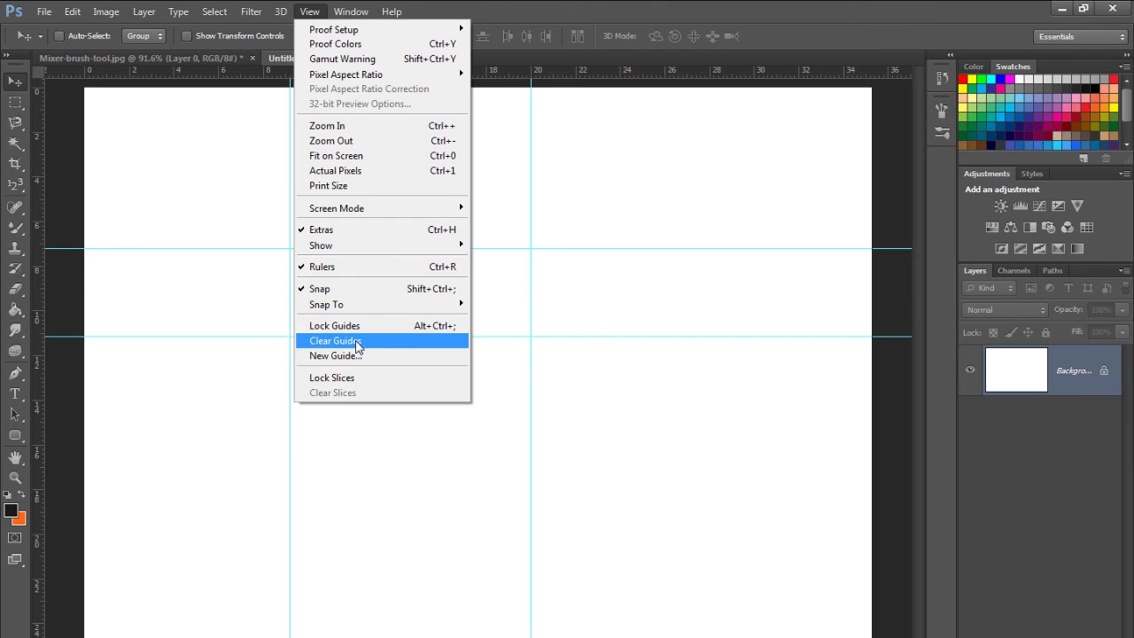
# Clear all guides from Untitled-1 and show the grid with View > Show > Grid
pyautogui.click(383, 342)
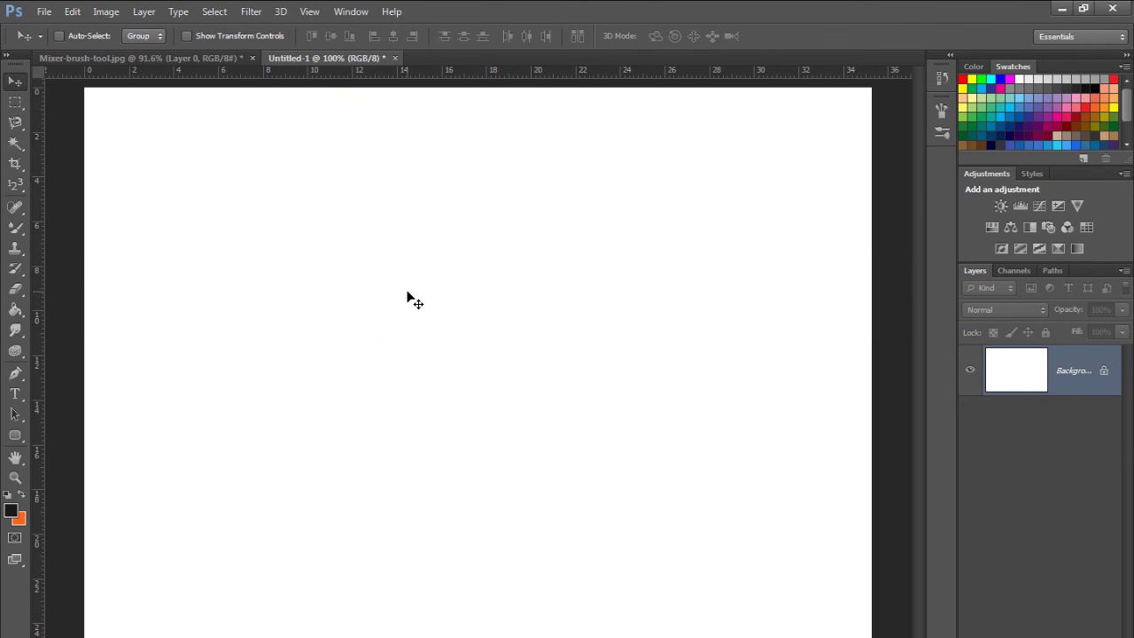
pyautogui.click(308, 12)
pyautogui.moveTo(321, 246)
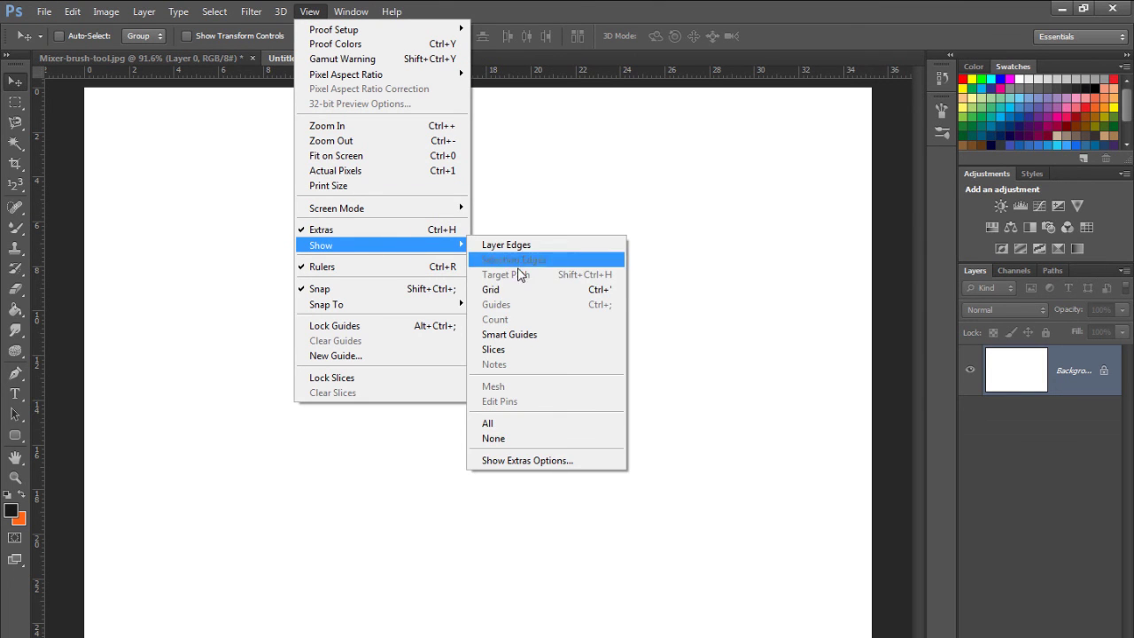
pyautogui.click(568, 296)
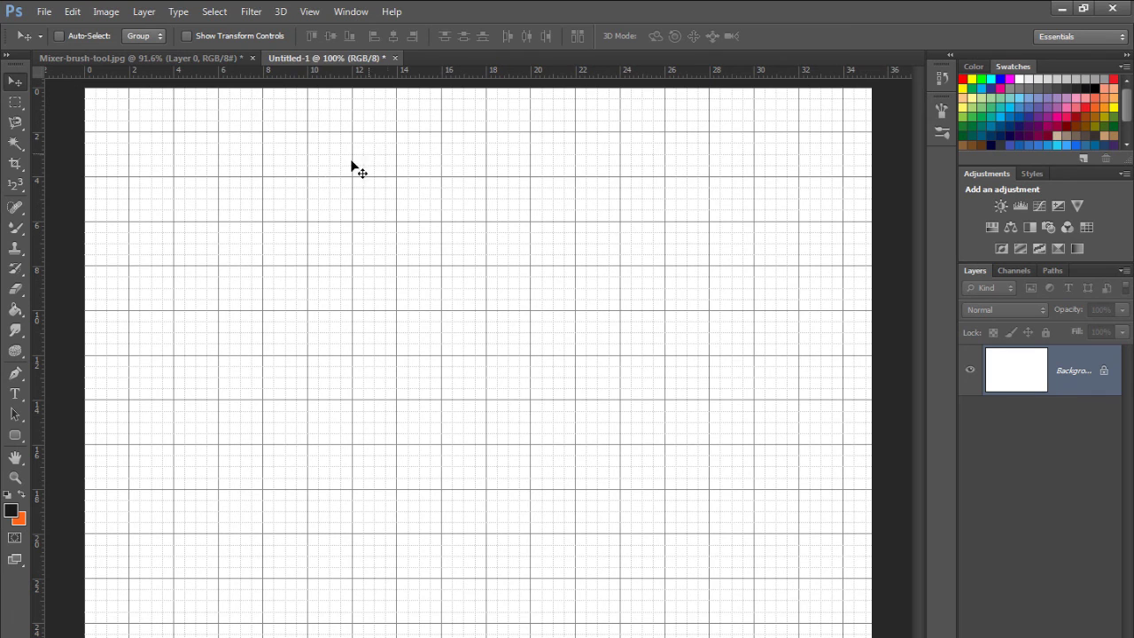